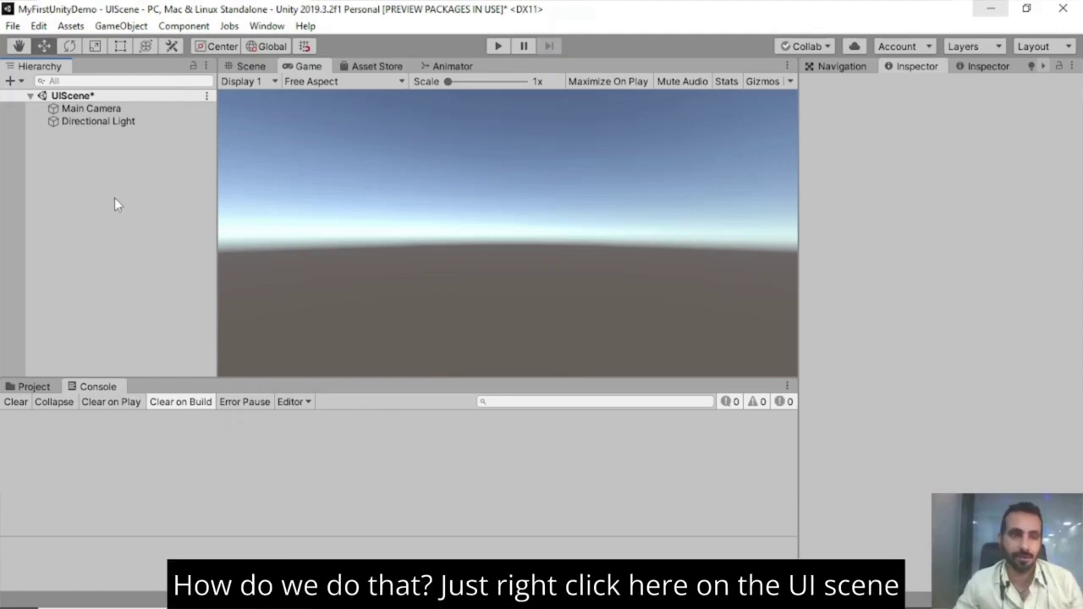
# - Create a UI Scroll View in UIScene, adding a Canvas and EventSystem
pyautogui.rightClick(82, 99)
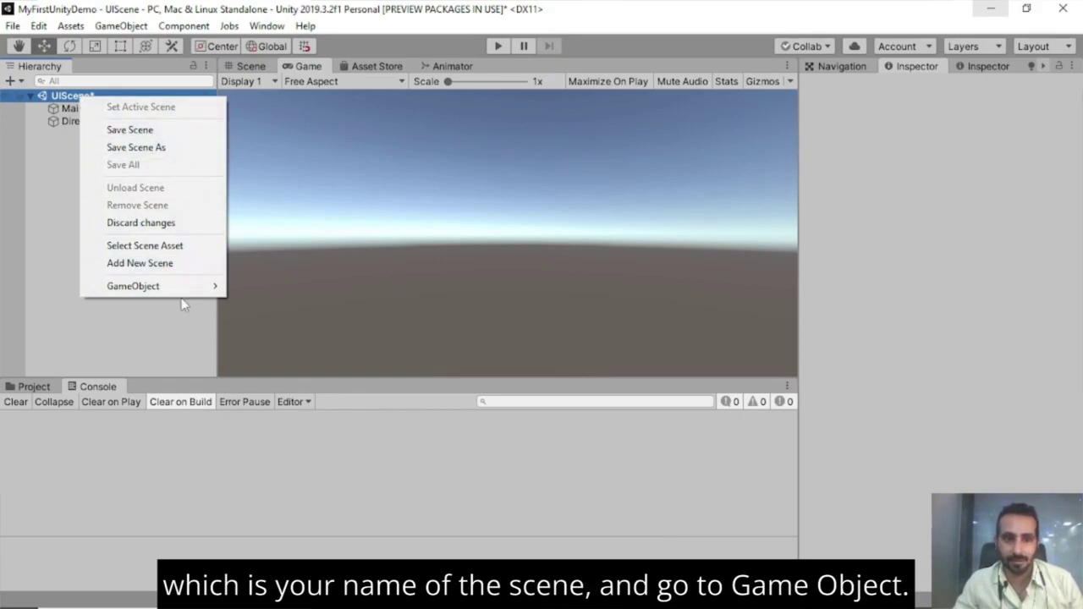
pyautogui.moveTo(181, 291)
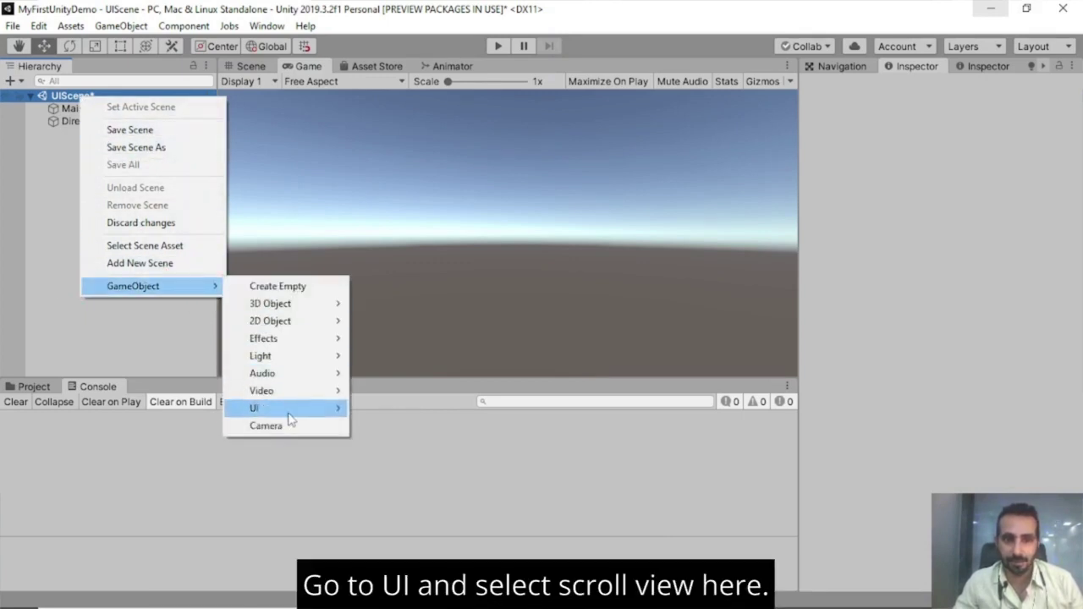
pyautogui.moveTo(288, 413)
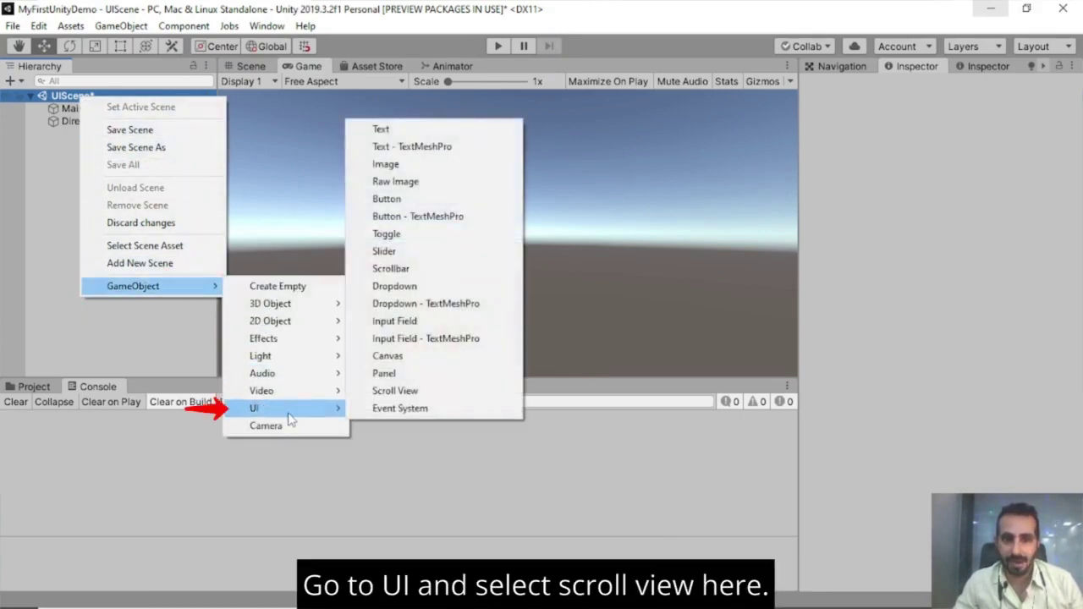
pyautogui.click(392, 391)
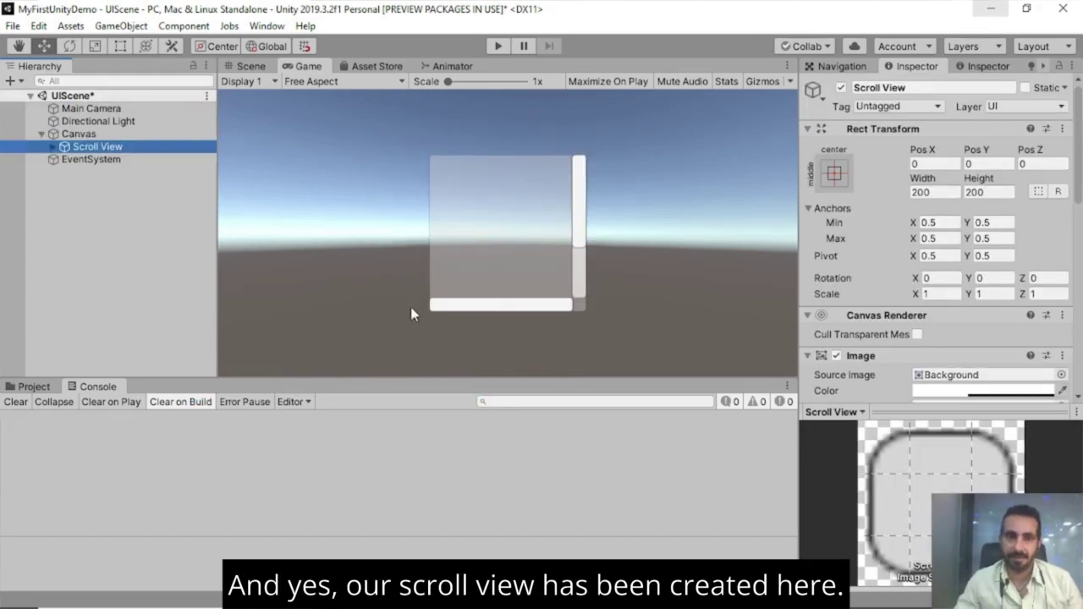
# - Widen the Scroll View from 200 to about 292.2 with the Rect Tool in Scene view
pyautogui.click(250, 68)
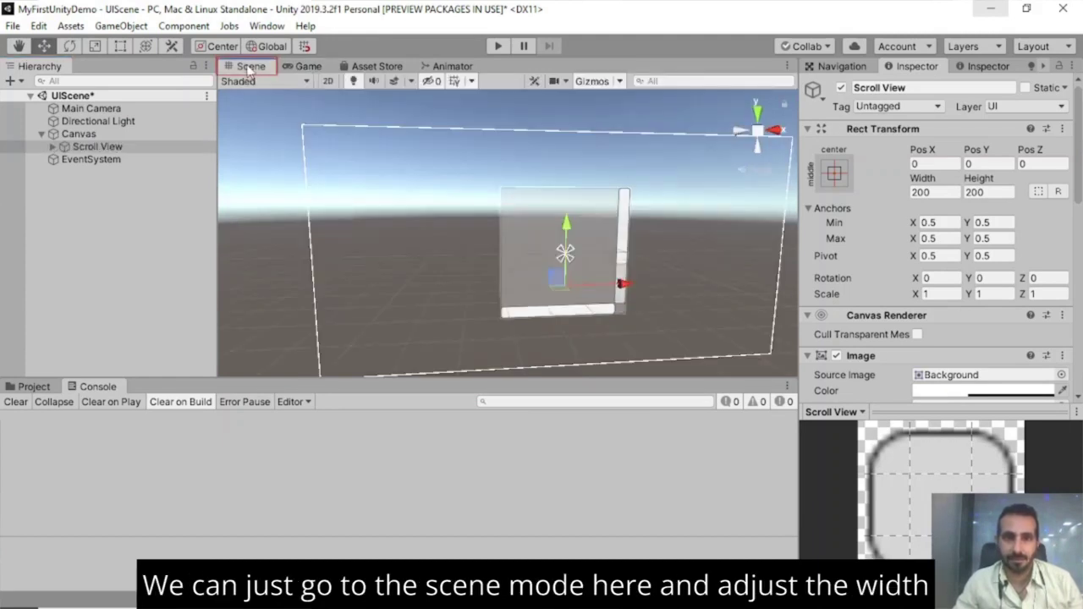
pyautogui.click(120, 48)
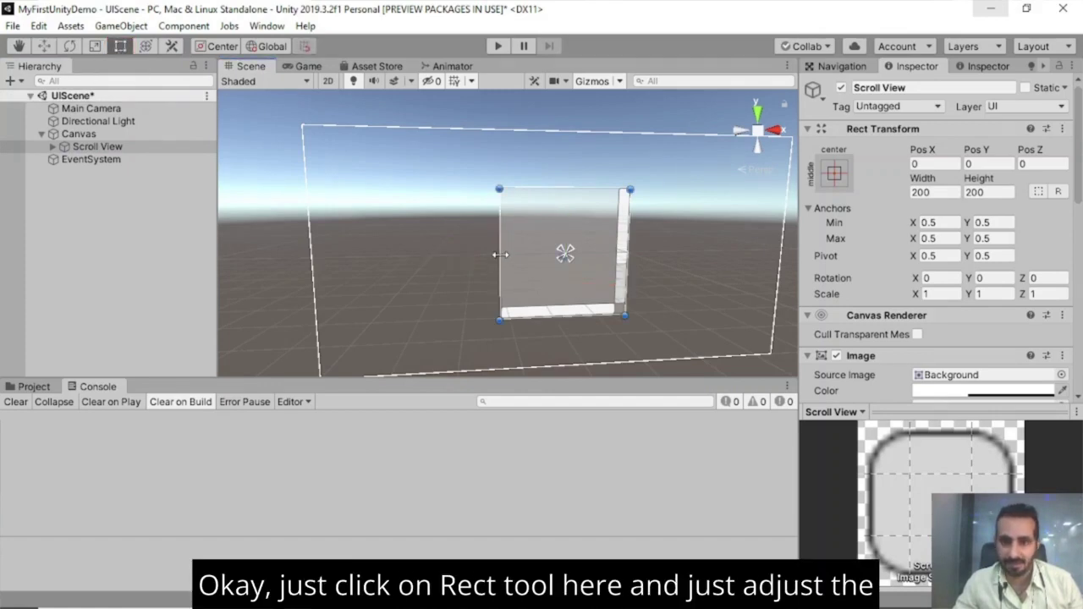
pyautogui.moveTo(501, 255); pyautogui.dragTo(440, 255)
pyautogui.click(308, 66)
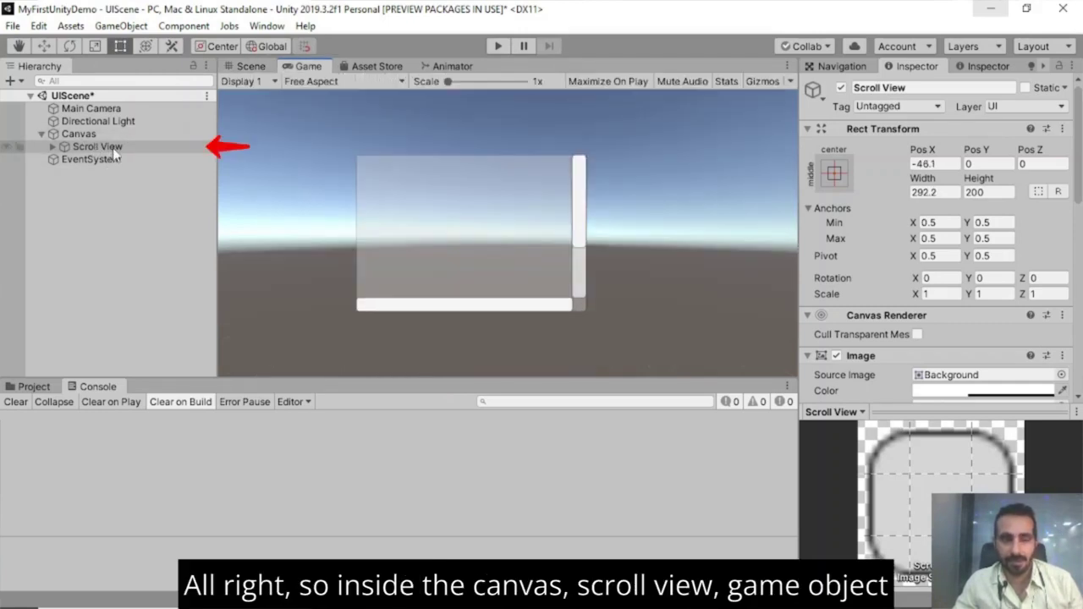
# - Switch the Scroll View's Scroll Rect Movement Type from Elastic to Clamped
pyautogui.click(114, 148)
pyautogui.press('Right')
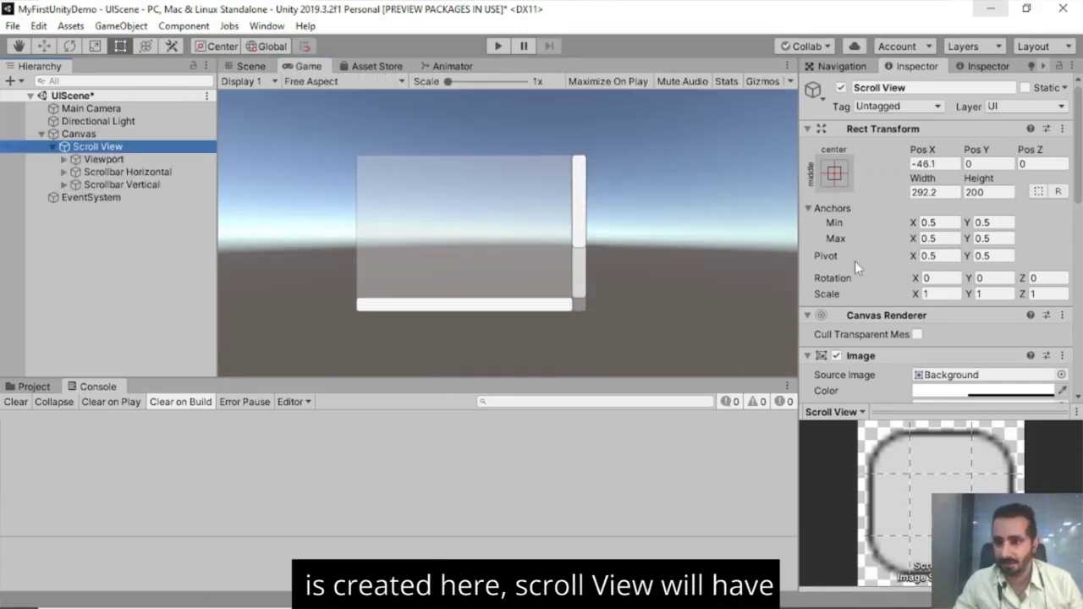
pyautogui.scroll(-3, 854, 261)
pyautogui.scroll(3, 857, 266)
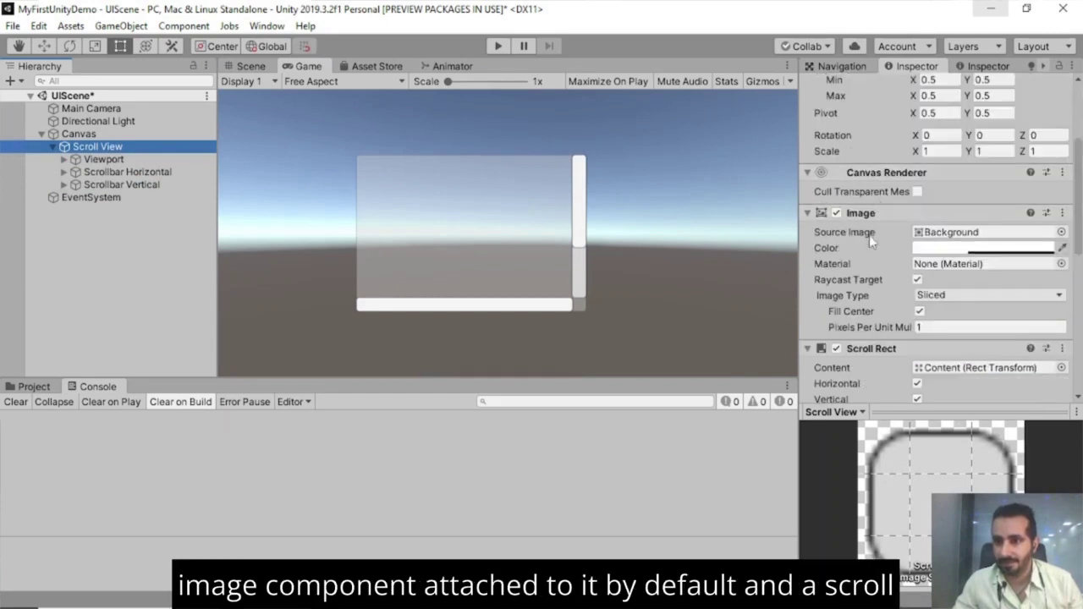
pyautogui.scroll(-3, 872, 230)
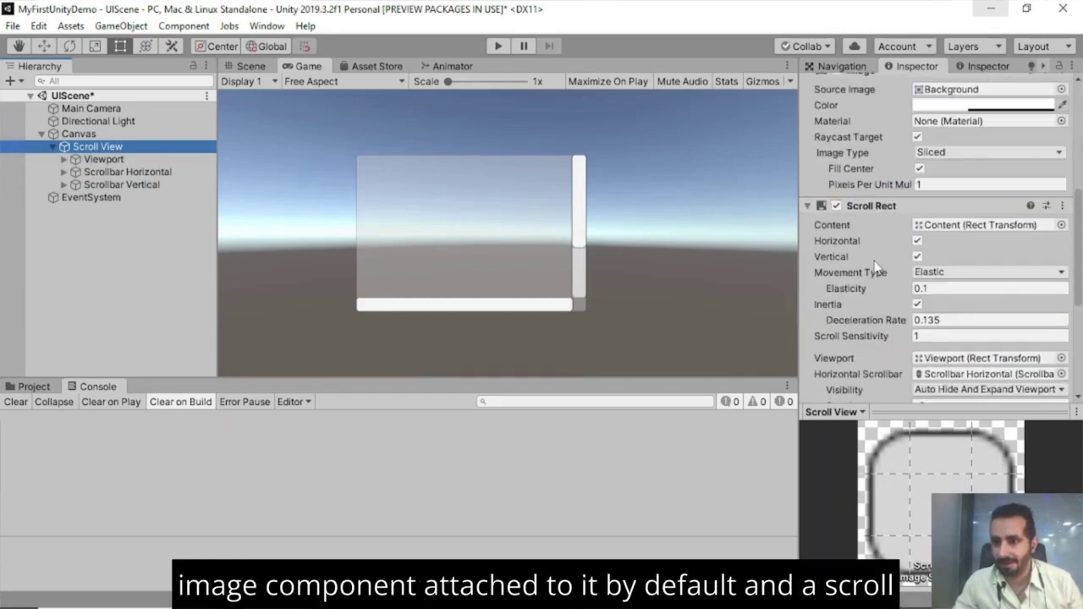
pyautogui.click(949, 274)
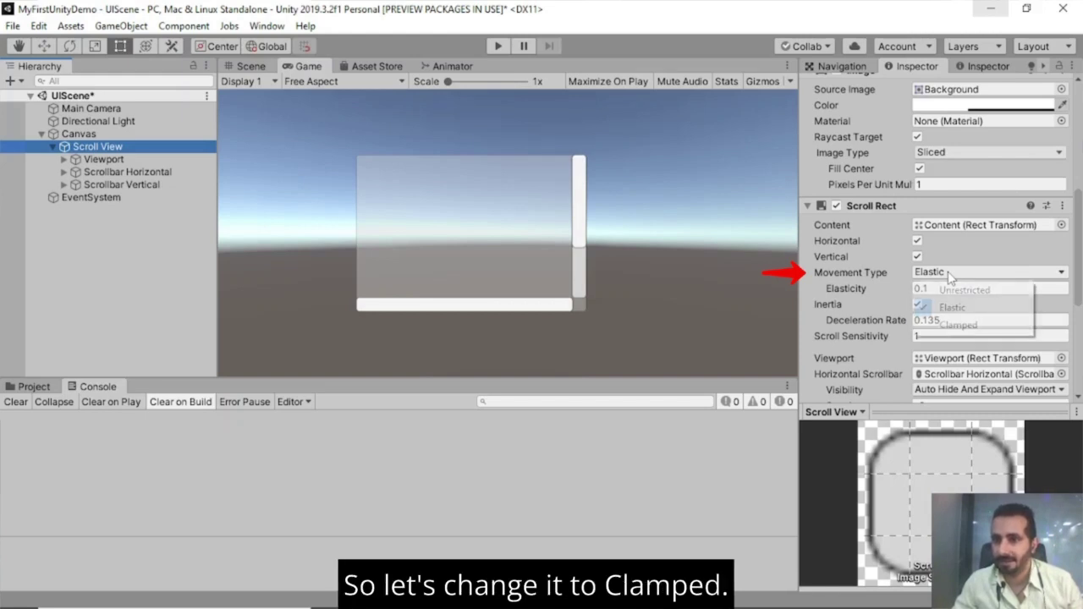
pyautogui.click(958, 325)
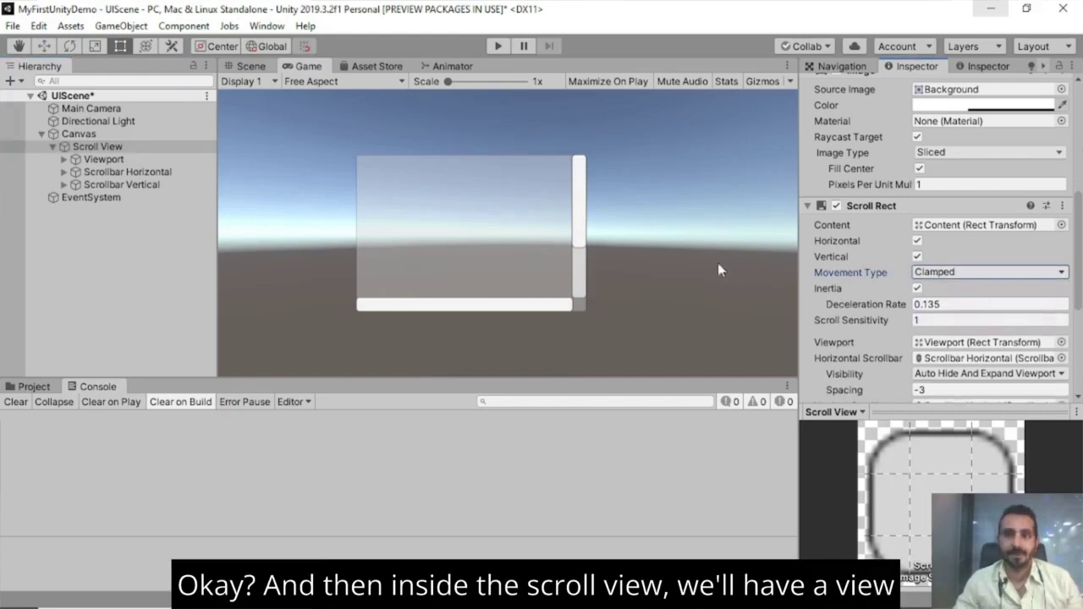
# - Review the Viewport's Image and Mask, then select its Content child, 300 high
pyautogui.click(101, 160)
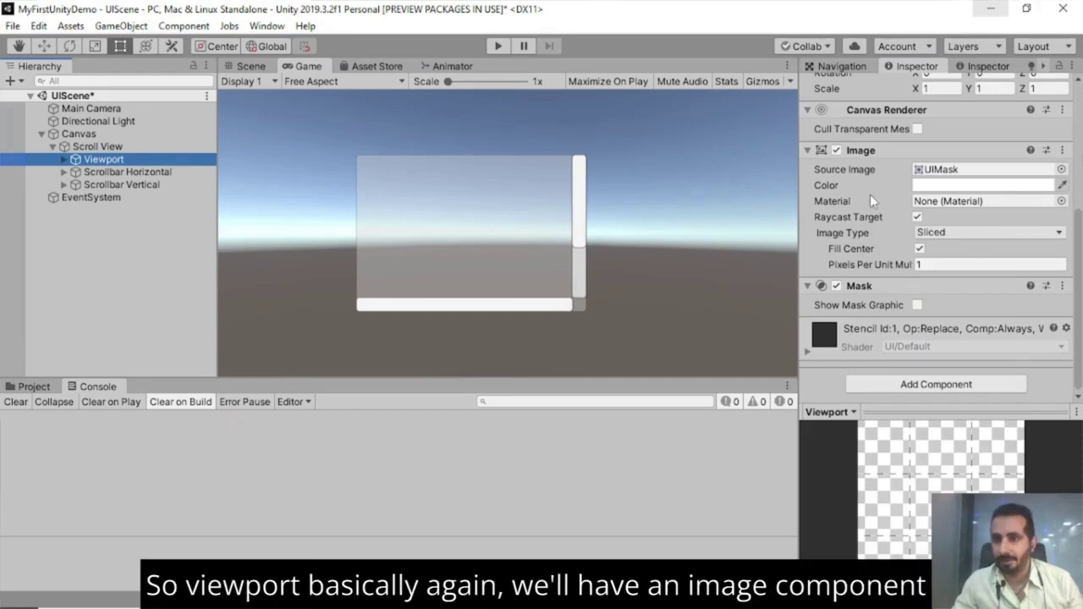
pyautogui.scroll(3, 873, 223)
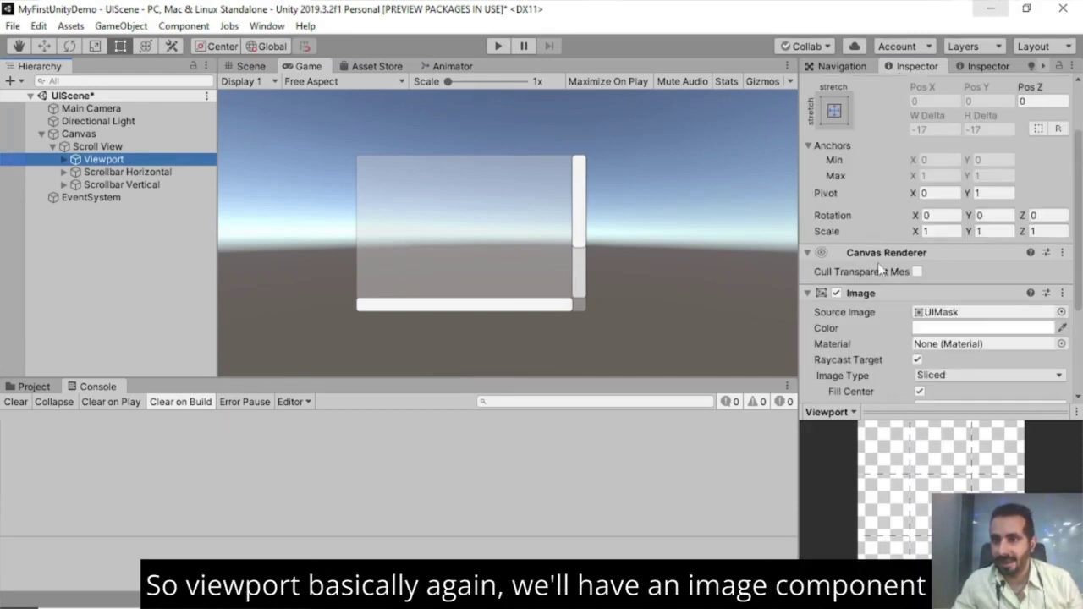
pyautogui.scroll(3, 879, 295)
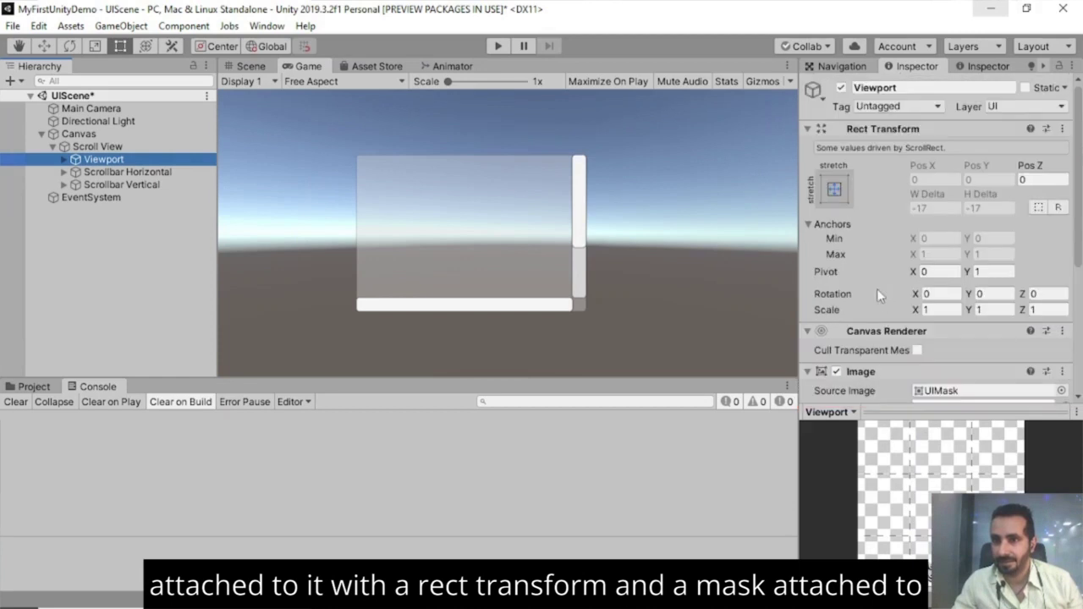
pyautogui.scroll(-5, 890, 269)
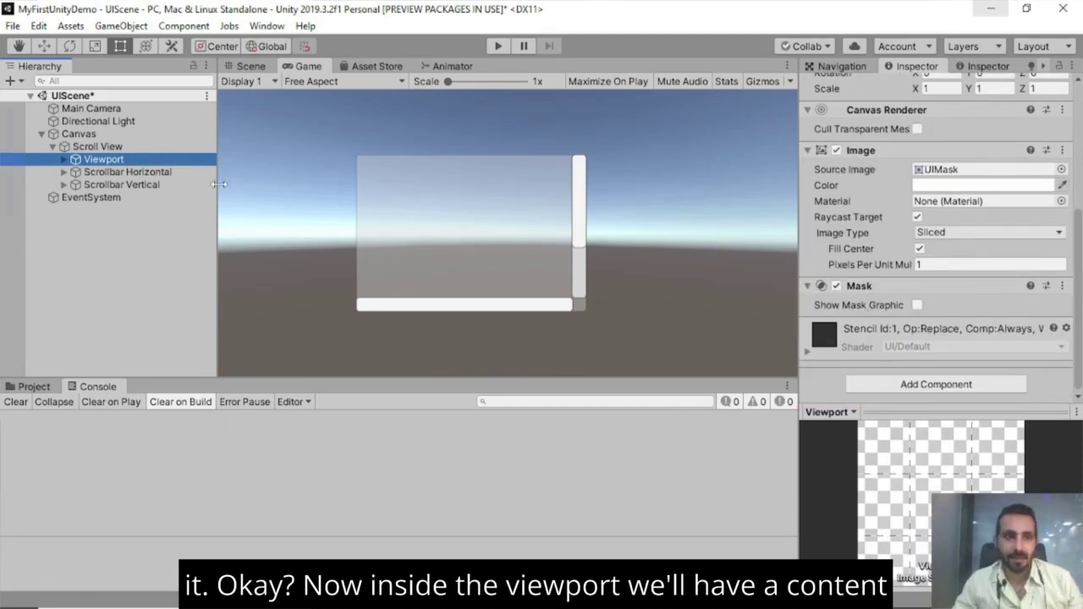
pyautogui.click(65, 160)
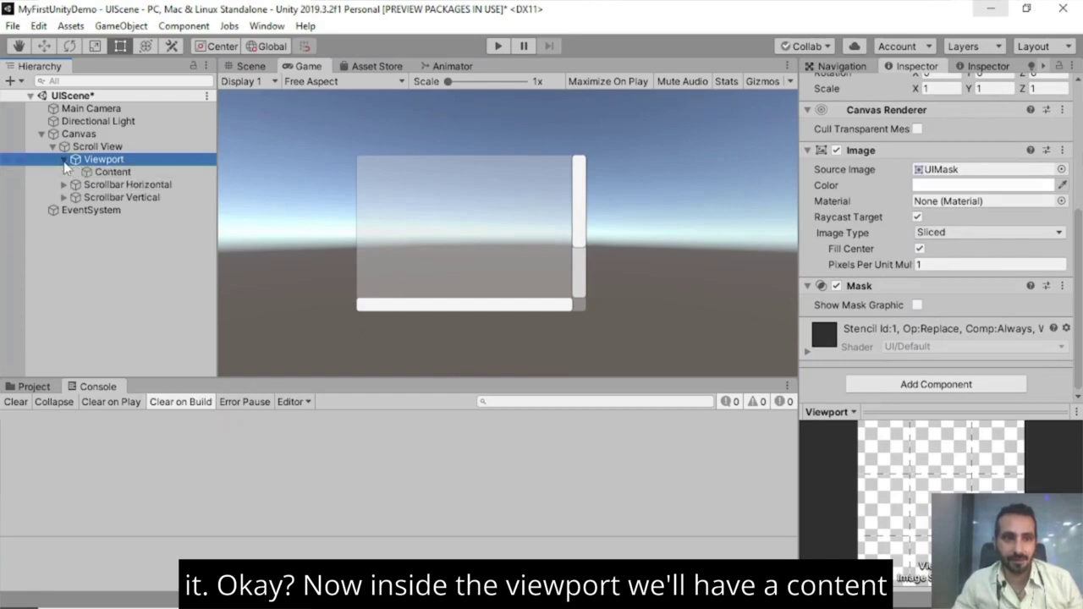
pyautogui.click(110, 174)
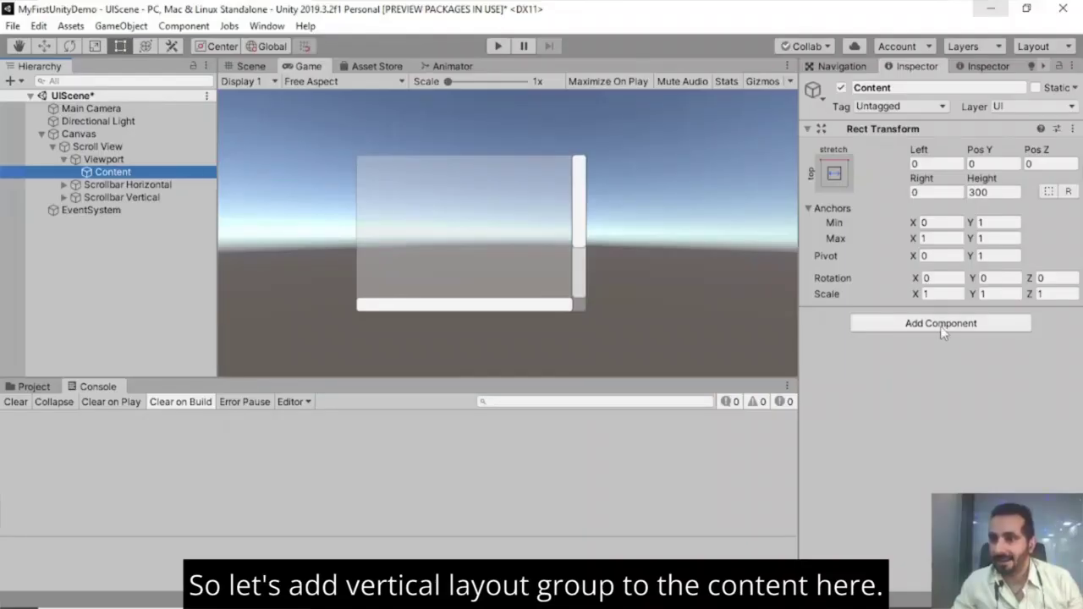
# - Add a Vertical Layout Group component to Content
pyautogui.click(940, 328)
pyautogui.write('ver')
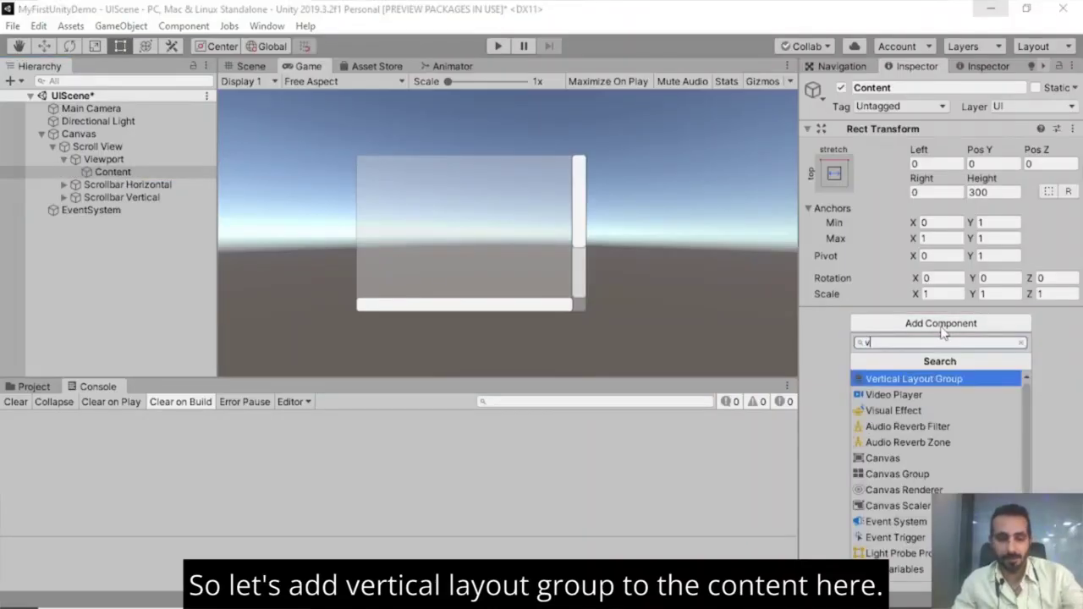
pyautogui.click(936, 380)
pyautogui.scroll(-3, 897, 354)
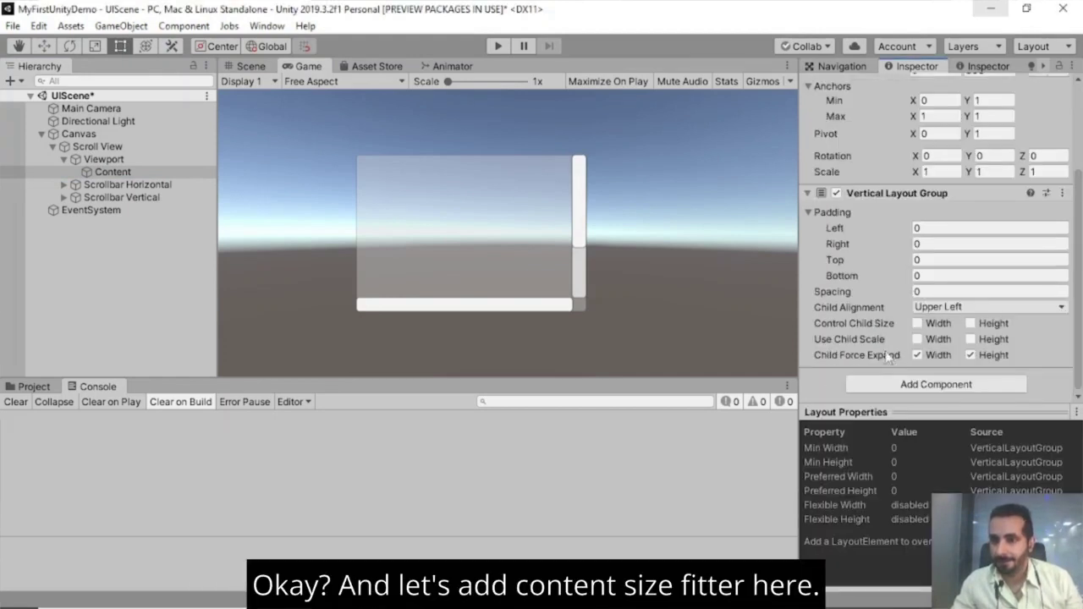
# - Add a Content Size Fitter component to Content
pyautogui.click(936, 385)
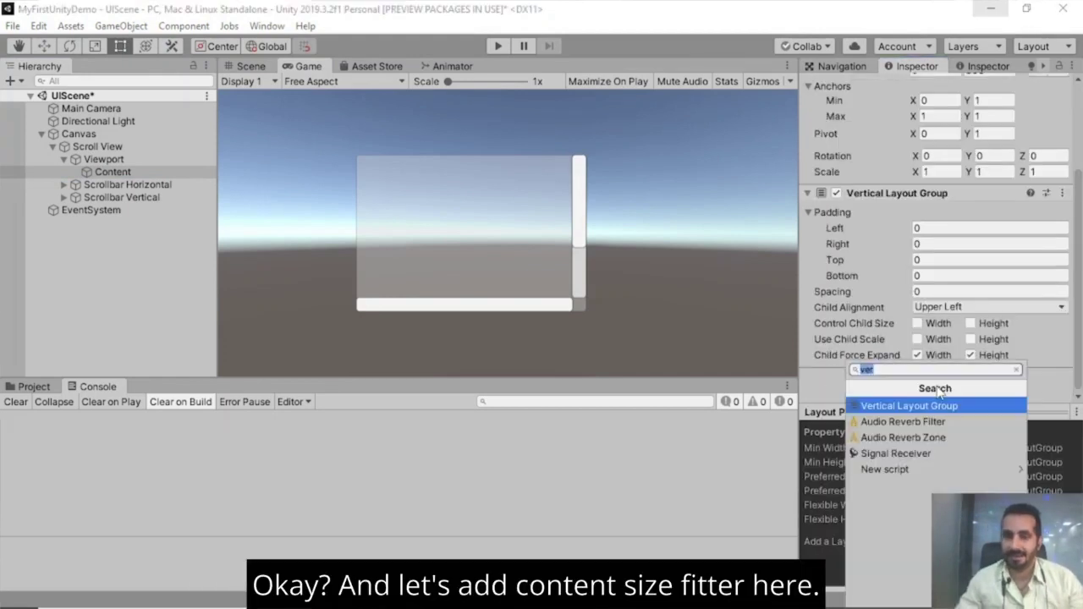
pyautogui.write('Cont')
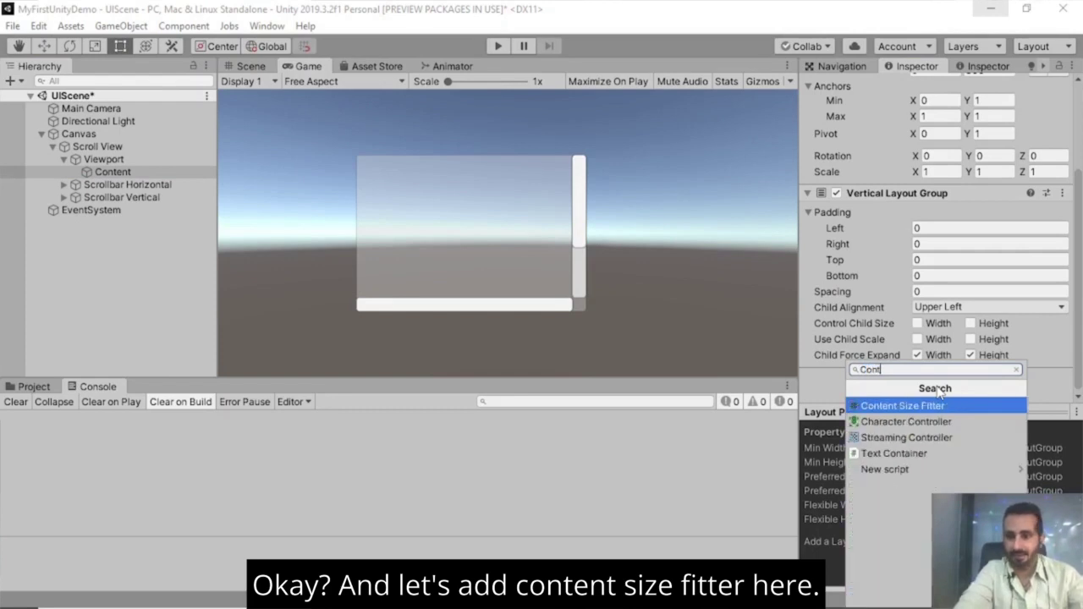
pyautogui.click(928, 407)
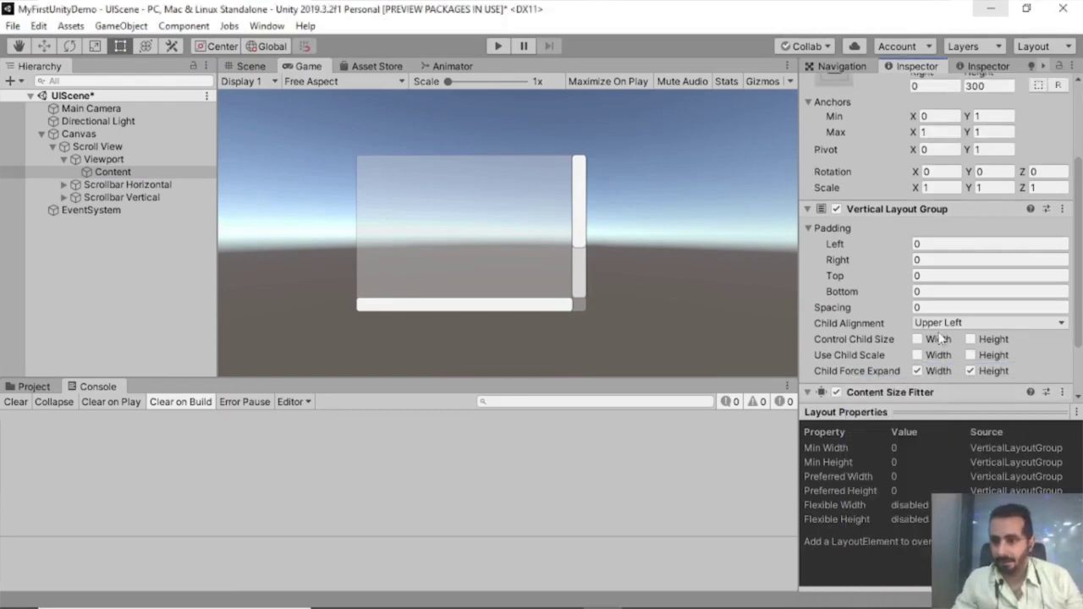
pyautogui.scroll(-2, 880, 228)
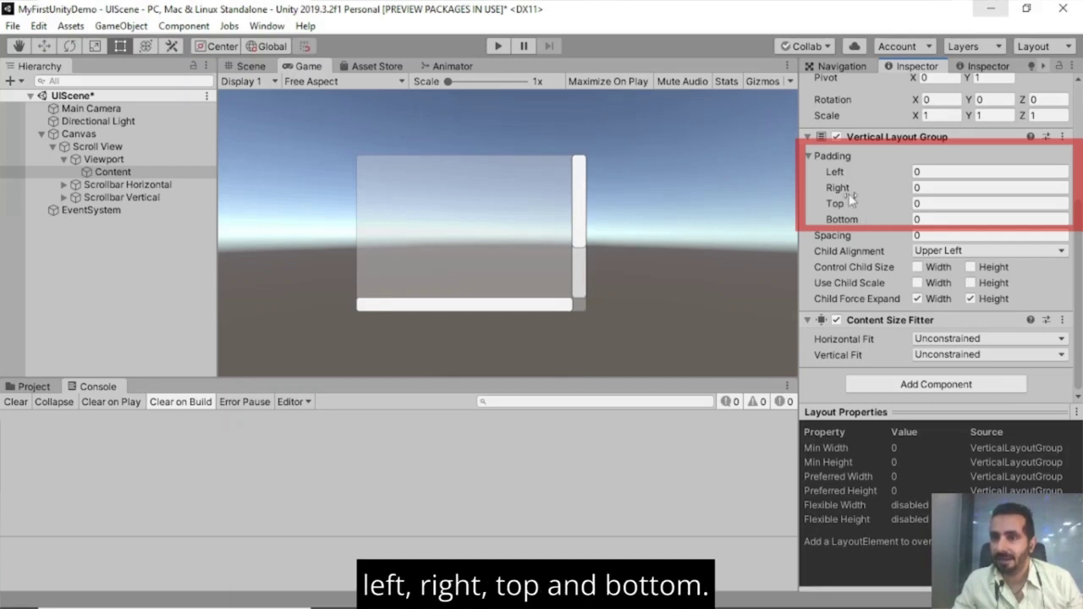
# - Set the Vertical Layout Group's left, right, top and bottom padding to 5
pyautogui.click(928, 171)
pyautogui.write('5')
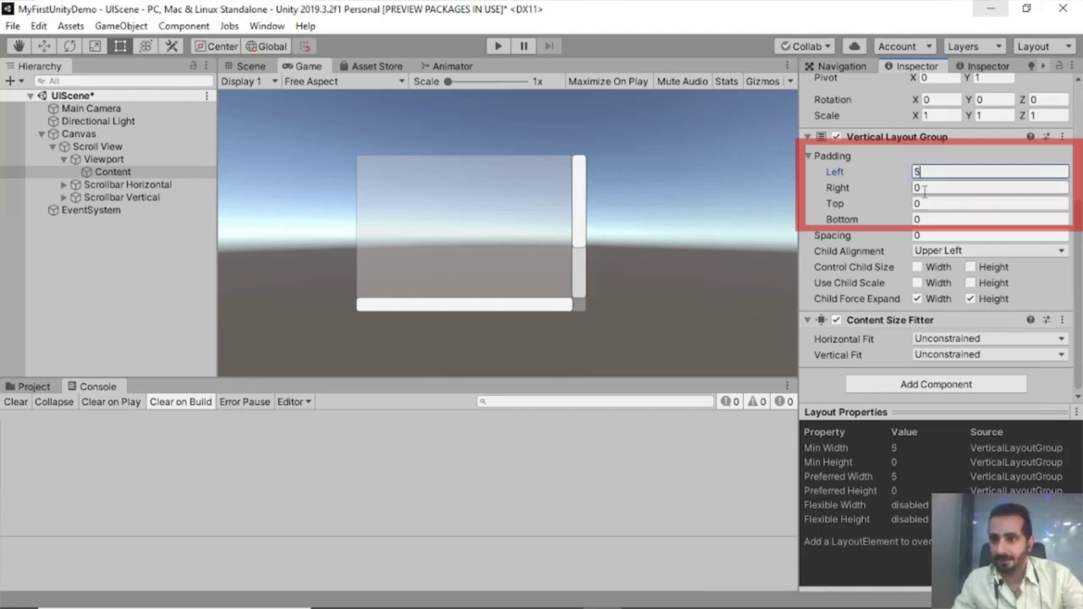
pyautogui.click(923, 187)
pyautogui.write('5')
pyautogui.click(924, 204)
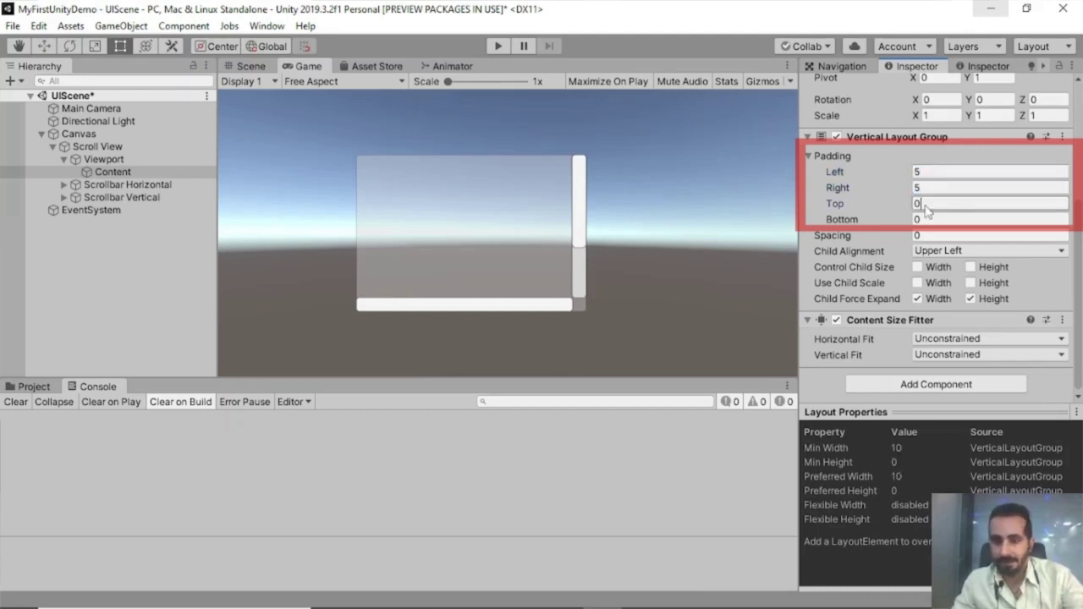
pyautogui.write('5')
pyautogui.click(925, 218)
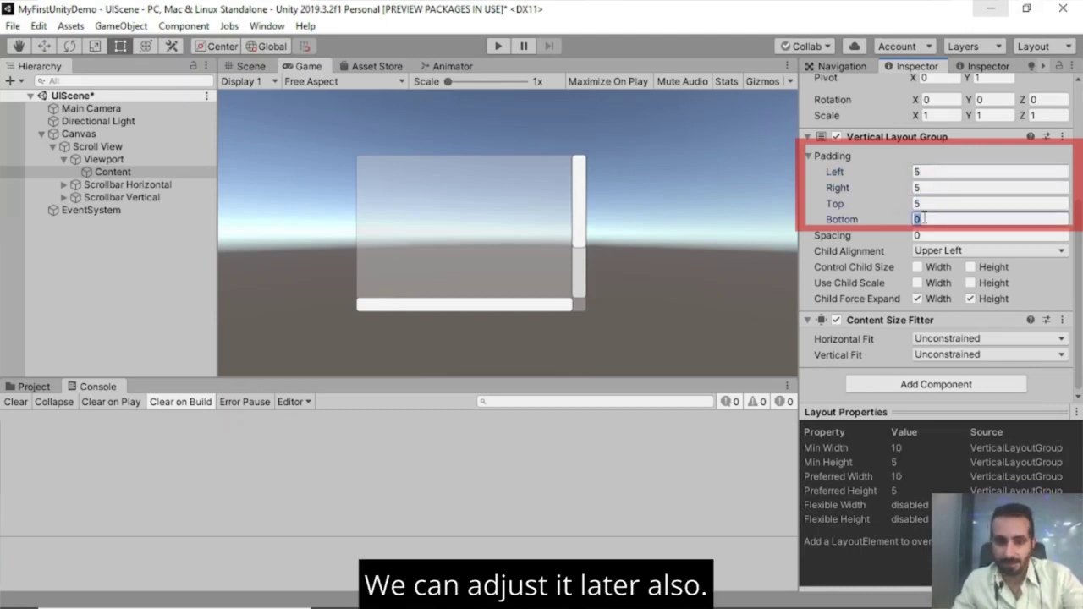
pyautogui.write('5')
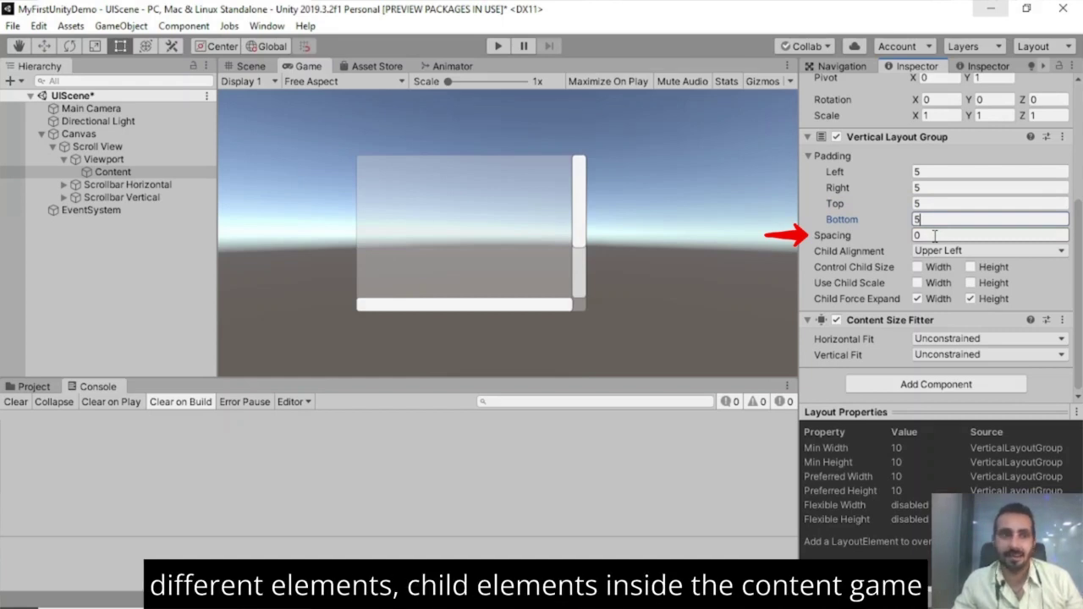
# - Set layout spacing to 5 and the Content Size Fitter's Vertical Fit to Preferred Size
pyautogui.click(935, 235)
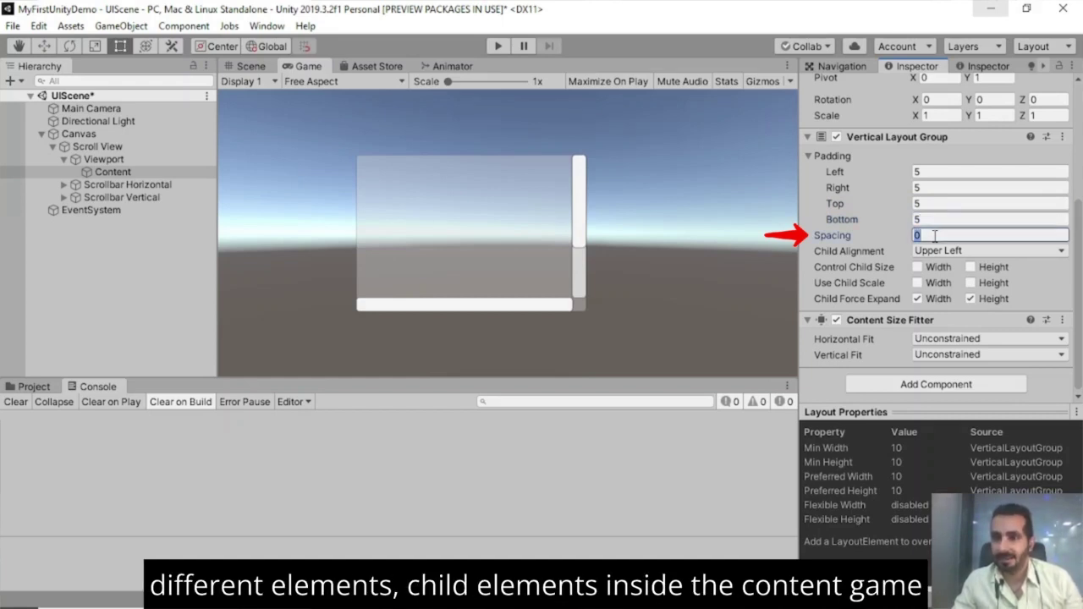
pyautogui.write('5')
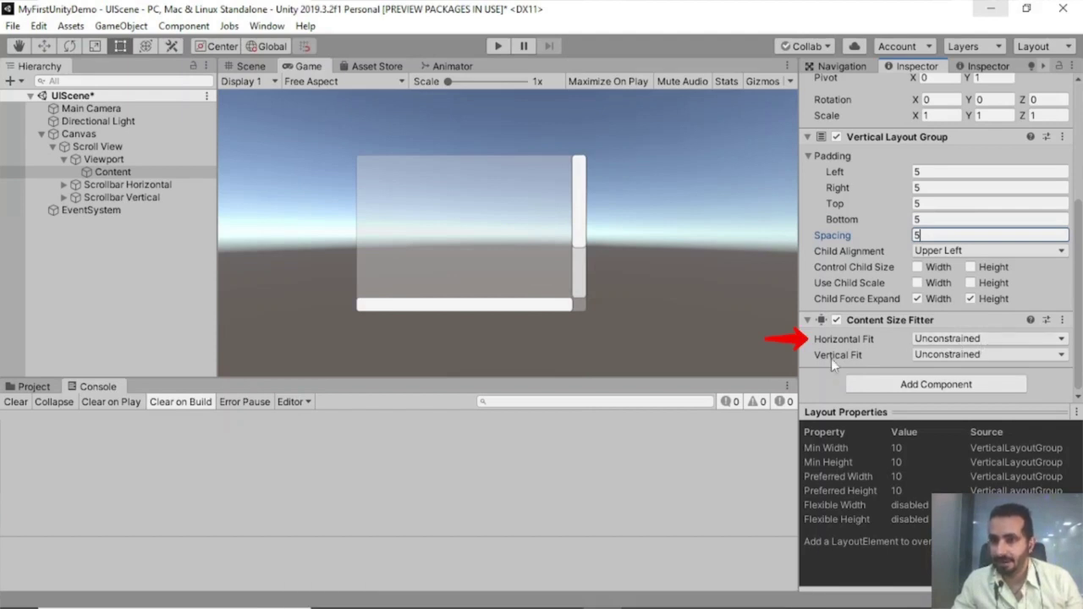
pyautogui.click(956, 356)
pyautogui.click(967, 409)
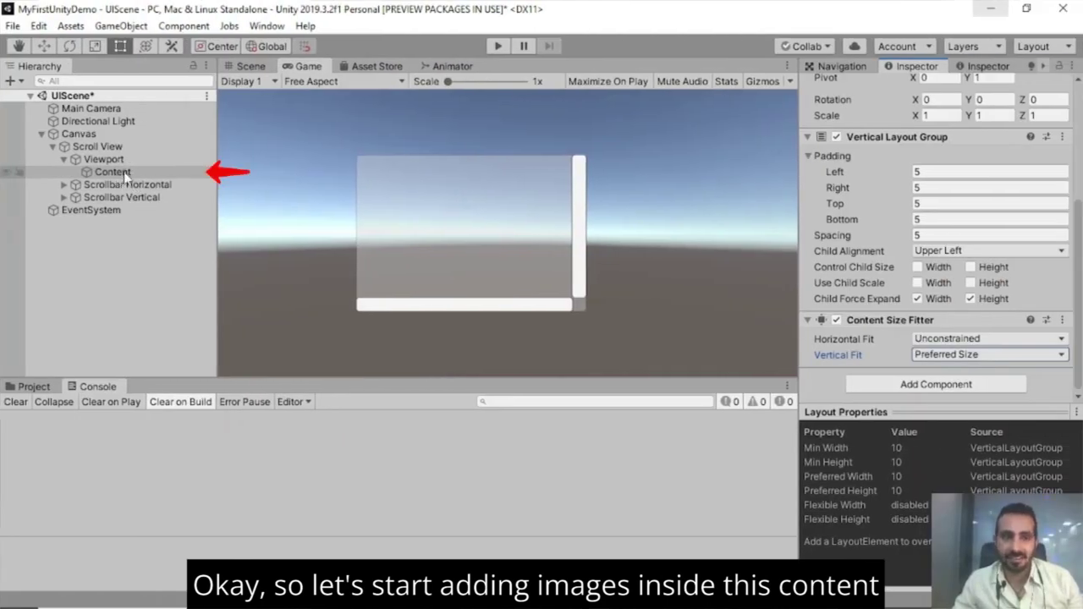
# - Add a UI Image under Content and resize it to about 270.2 × 41.8
pyautogui.rightClick(123, 175)
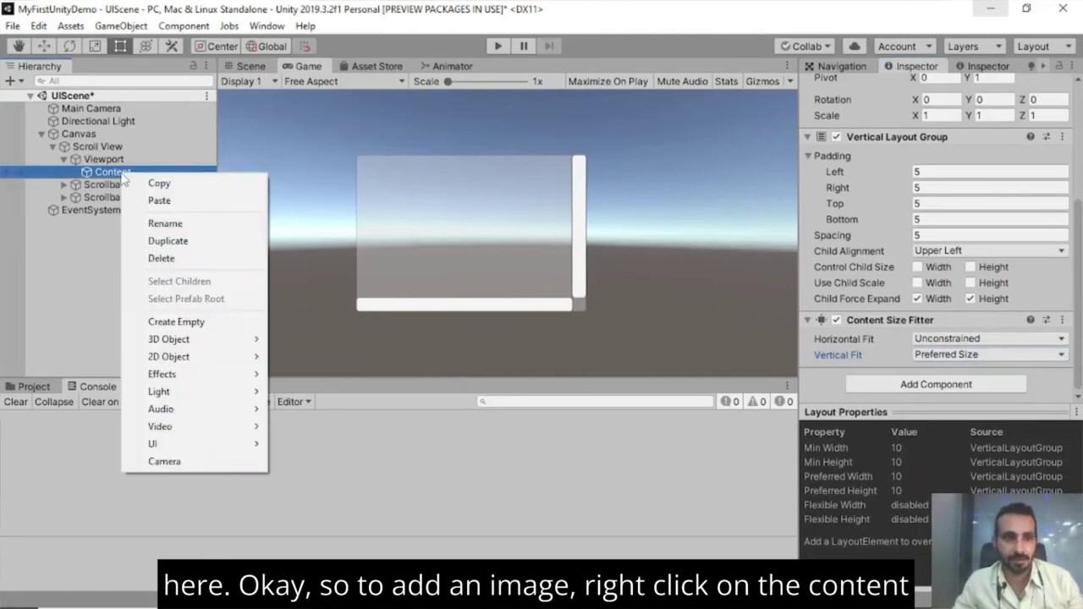
pyautogui.moveTo(191, 445)
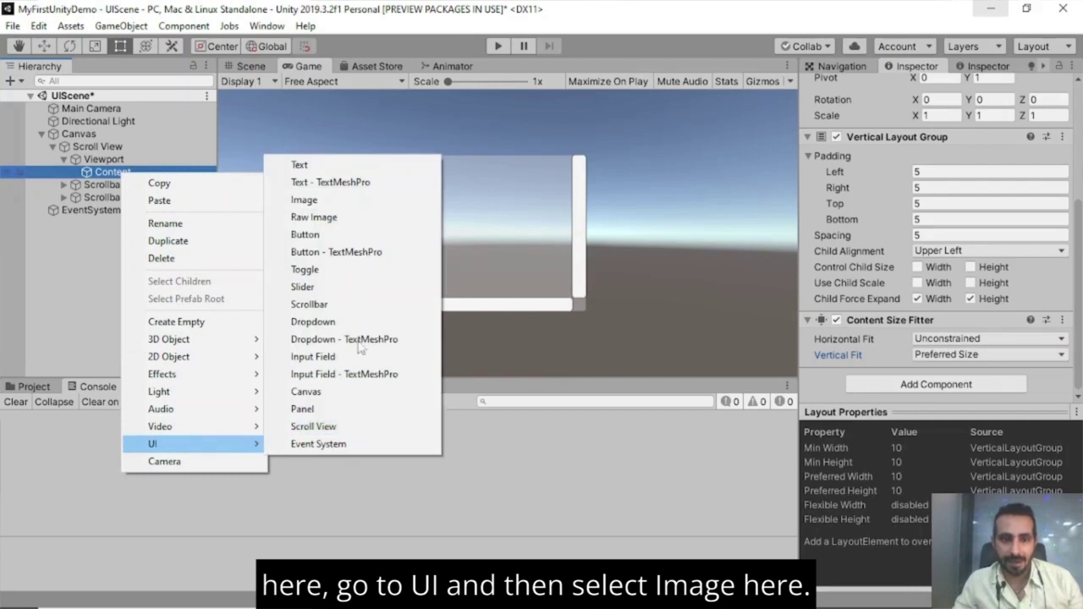
pyautogui.click(332, 208)
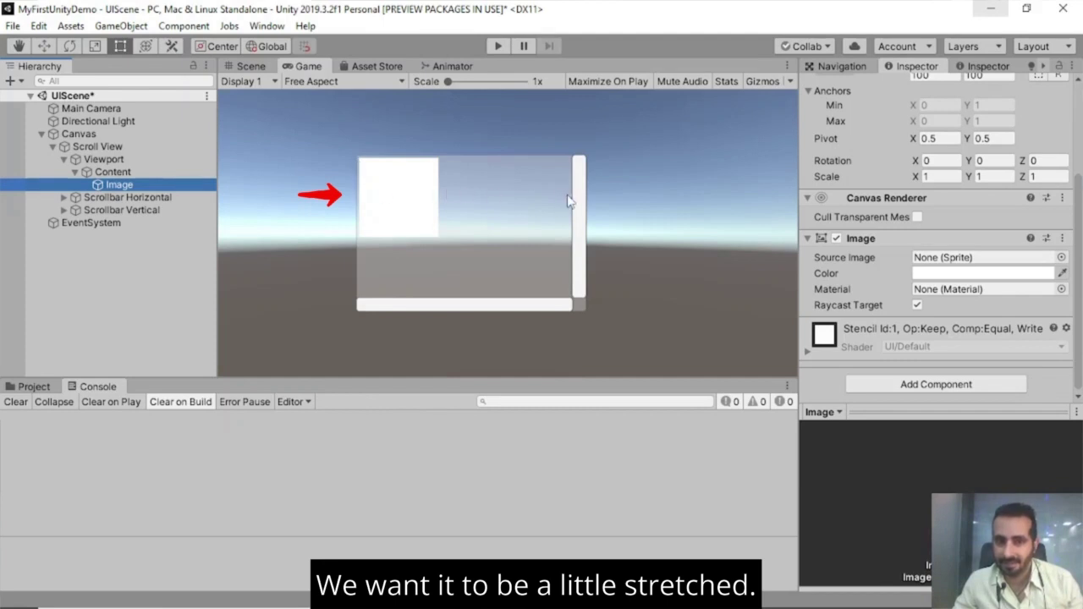
pyautogui.click(251, 66)
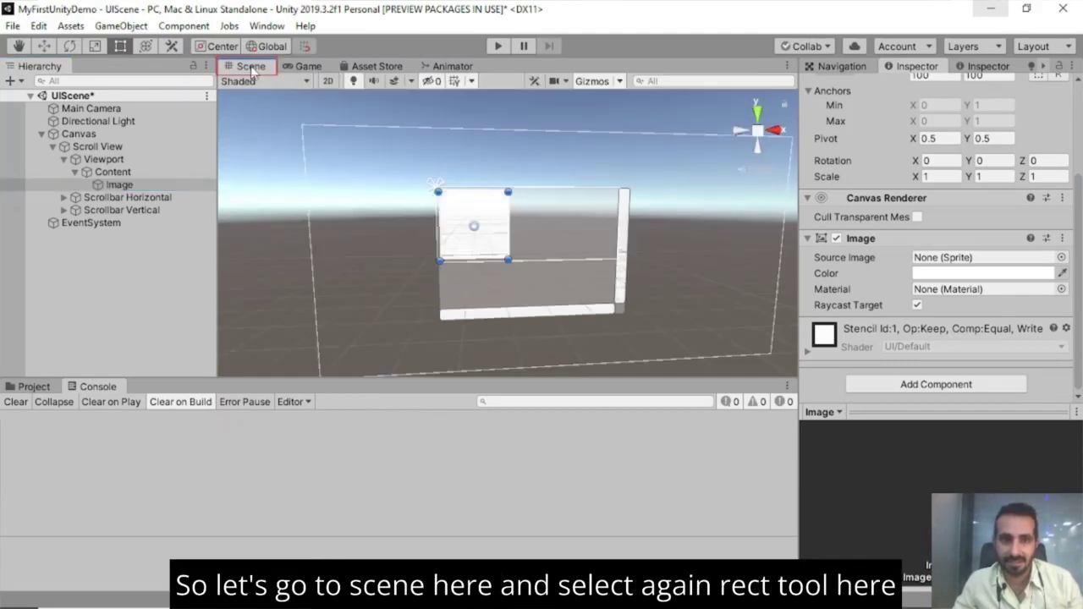
pyautogui.click(120, 46)
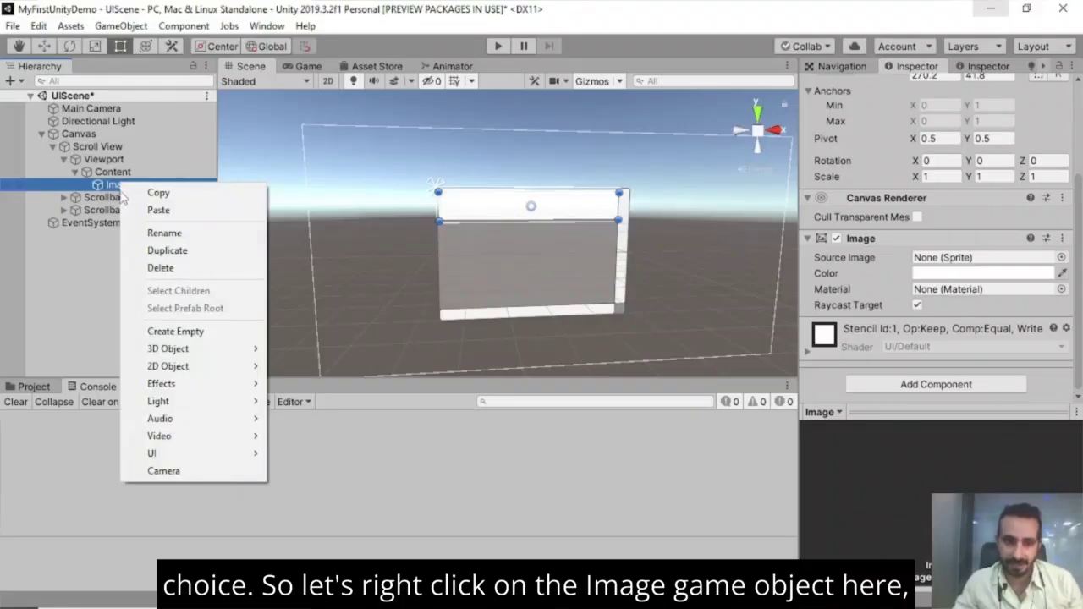
# - Add a narrowed Text child to the Image reading 'Danny'
pyautogui.moveTo(185, 453)
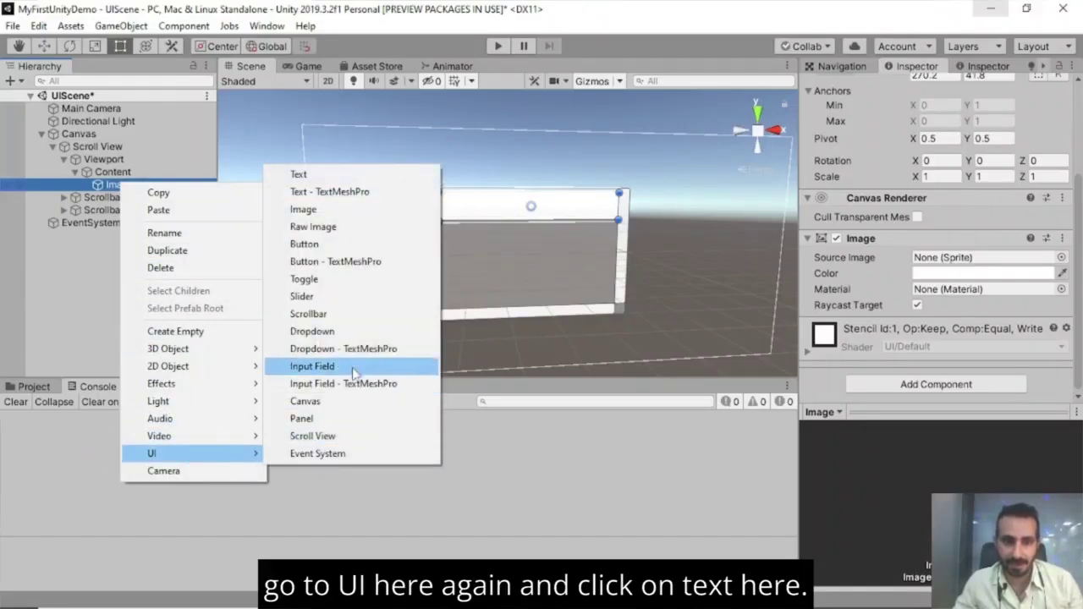
pyautogui.click(324, 176)
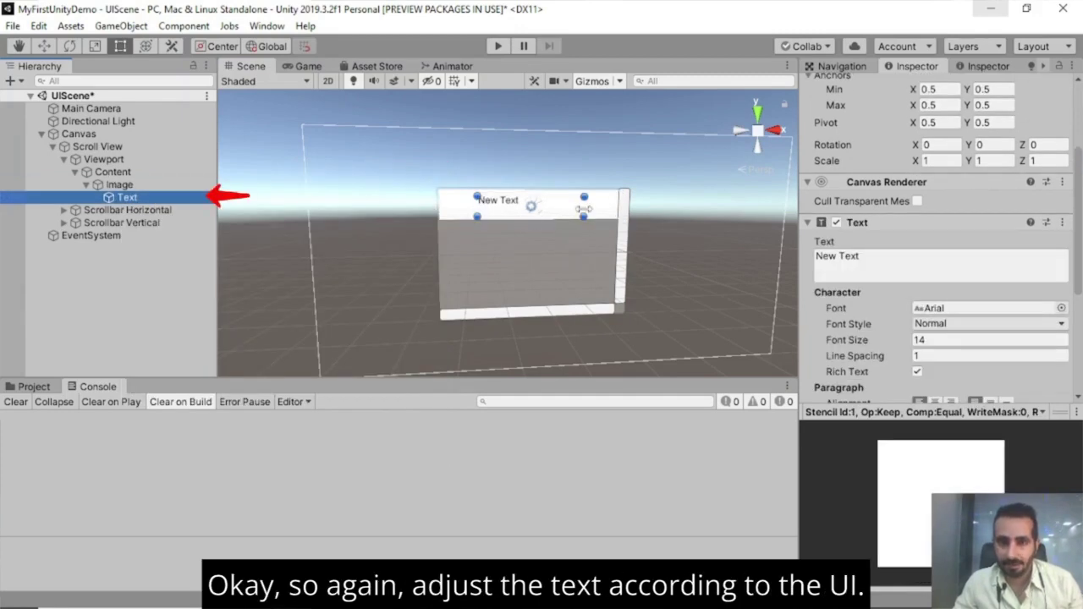
pyautogui.moveTo(584, 208); pyautogui.dragTo(527, 208)
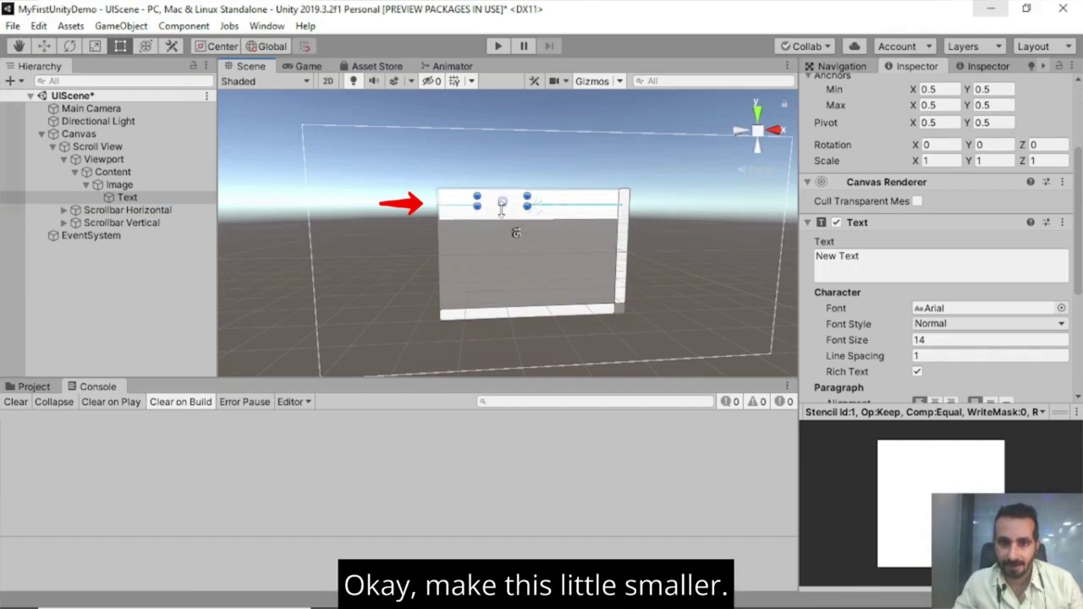
pyautogui.click(875, 254)
pyautogui.write('Danny')
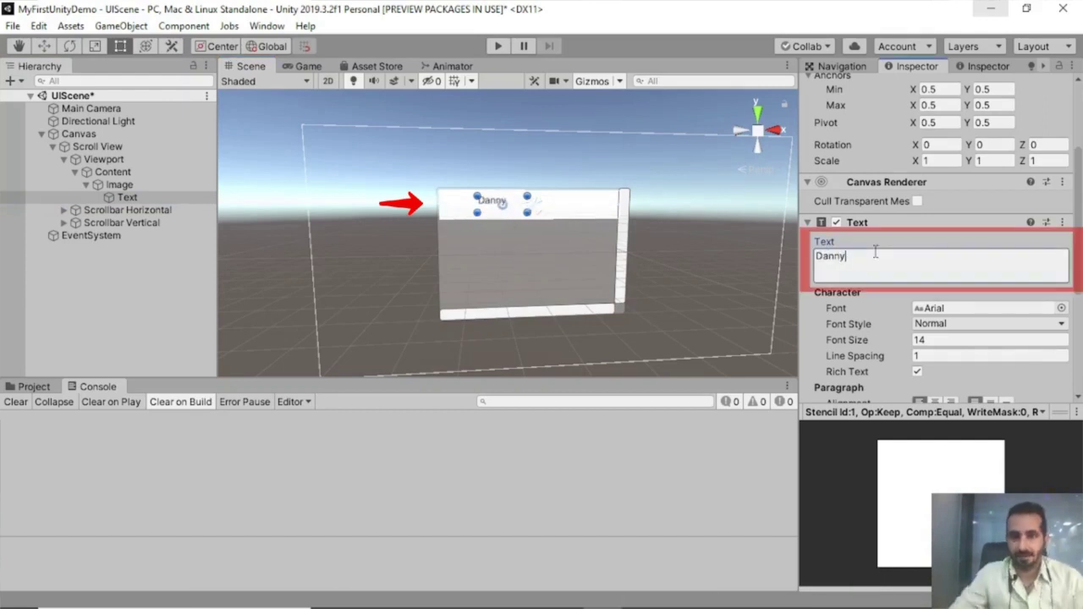
# - Centre the Danny text vertically and move it to the row's left edge
pyautogui.scroll(-4, 875, 253)
pyautogui.click(989, 259)
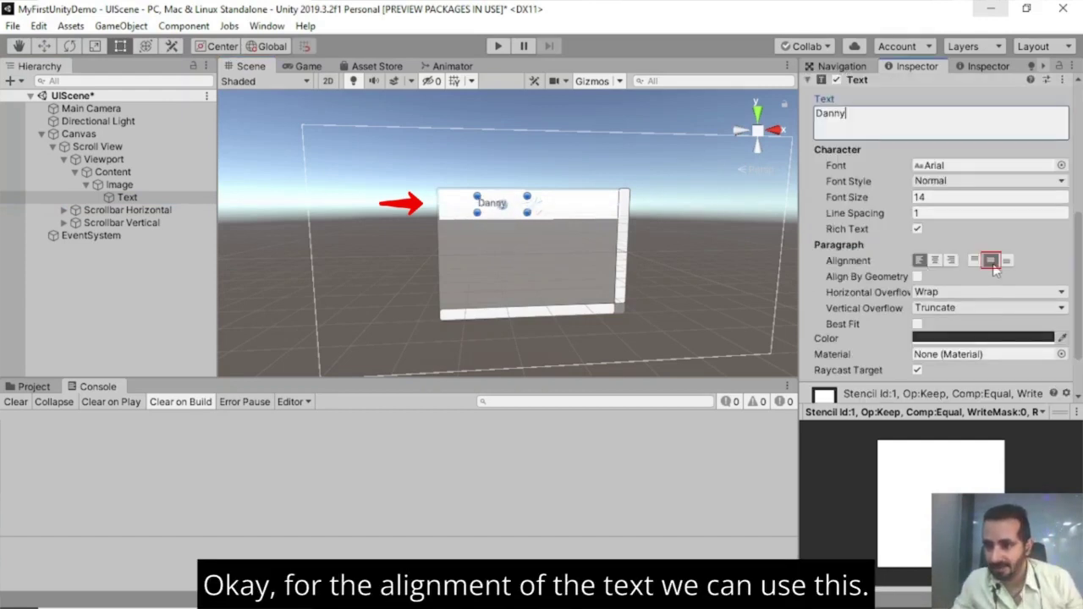
pyautogui.click(43, 45)
pyautogui.moveTo(563, 208); pyautogui.dragTo(534, 209)
pyautogui.click(86, 184)
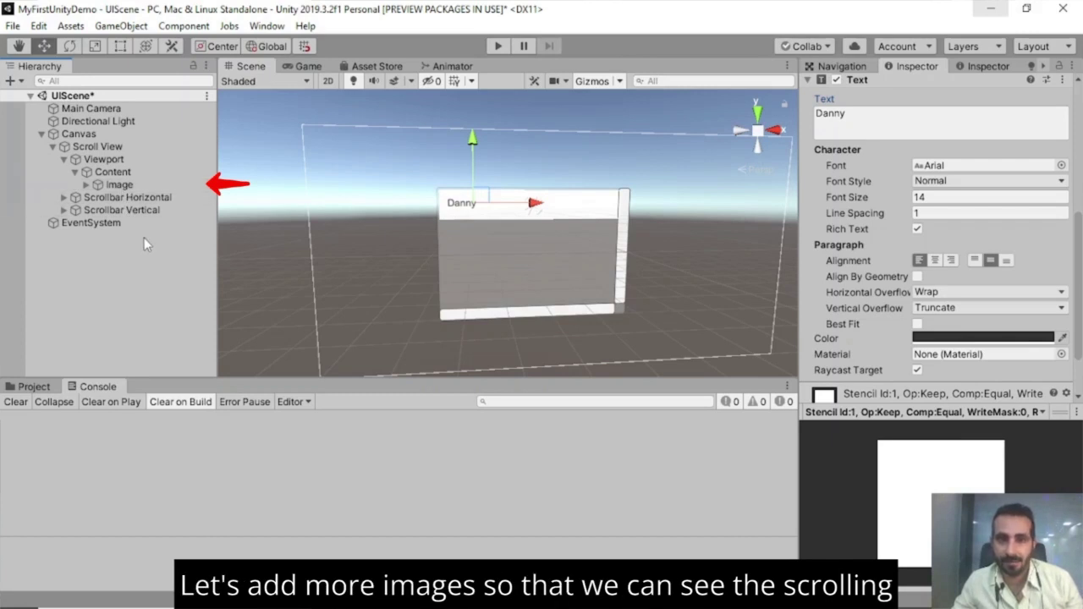
# - Duplicate the Image row with Ctrl+D into copies up to Image (7)
pyautogui.click(124, 185)
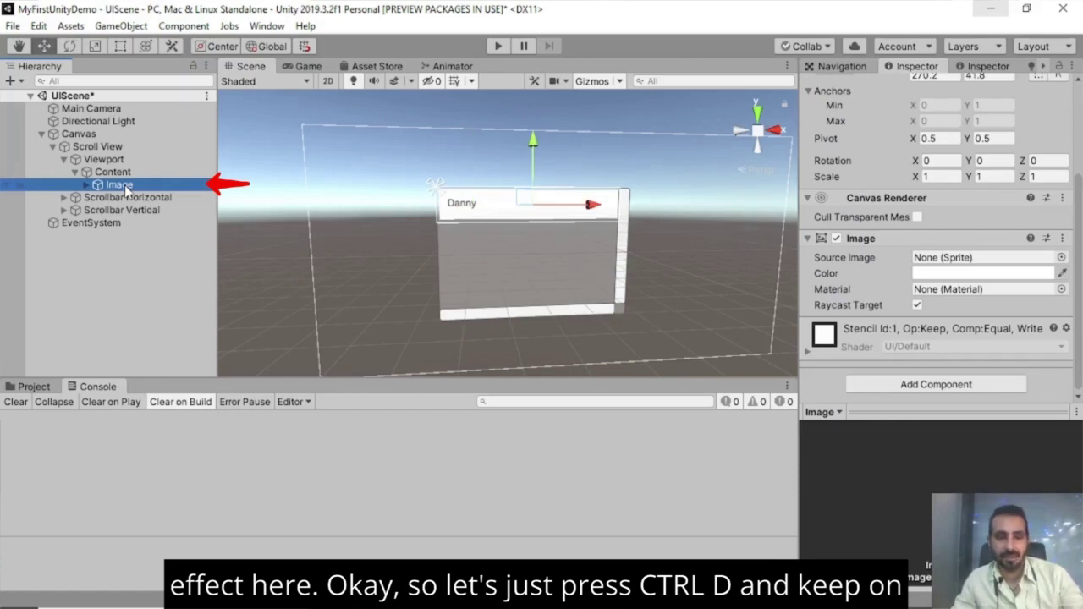
pyautogui.hotkey('ctrl', 'd')
pyautogui.hotkey('ctrl', 'd')
pyautogui.hotkey('ctrl', 'd')
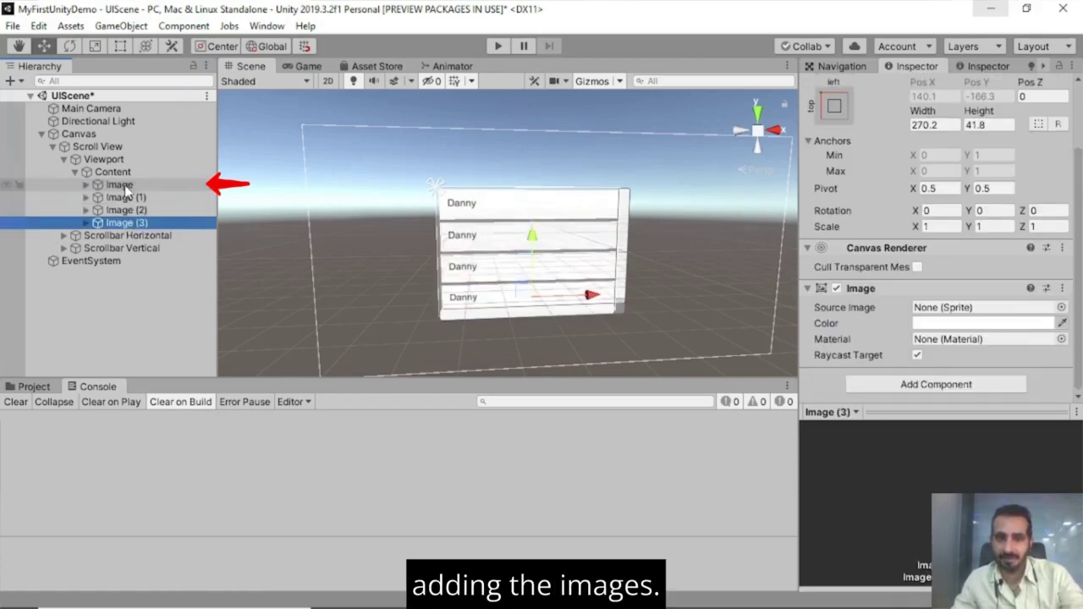
pyautogui.hotkey('ctrl', 'd')
pyautogui.hotkey('ctrl', 'd')
pyautogui.hotkey('ctrl', 'd')
pyautogui.hotkey('ctrl', 'd')
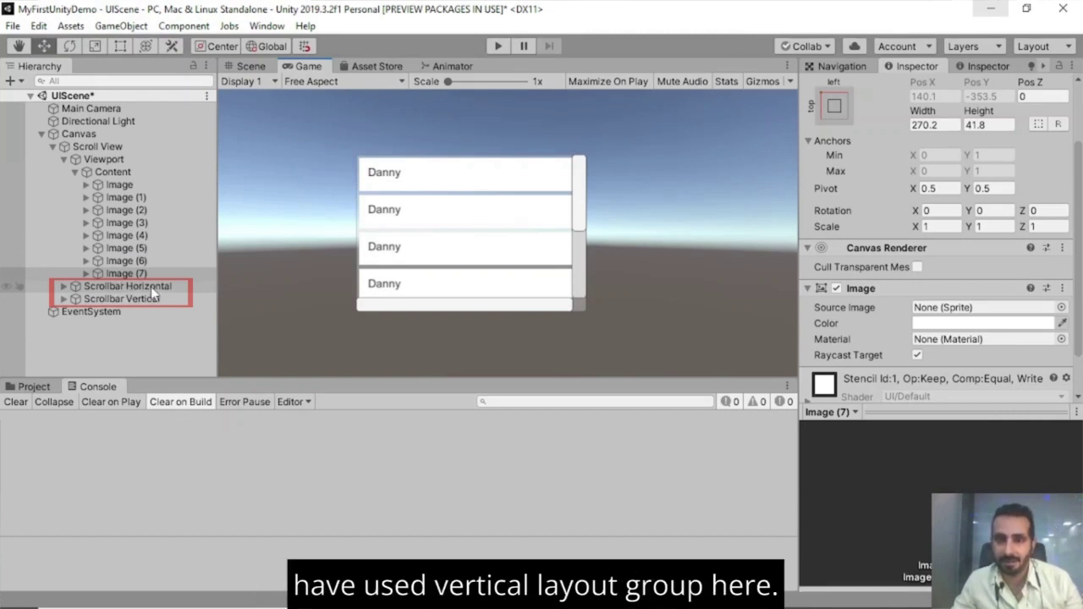
# - Narrow the vertical scrollbar's width and set the horizontal scrollbar's height to 0
pyautogui.click(148, 298)
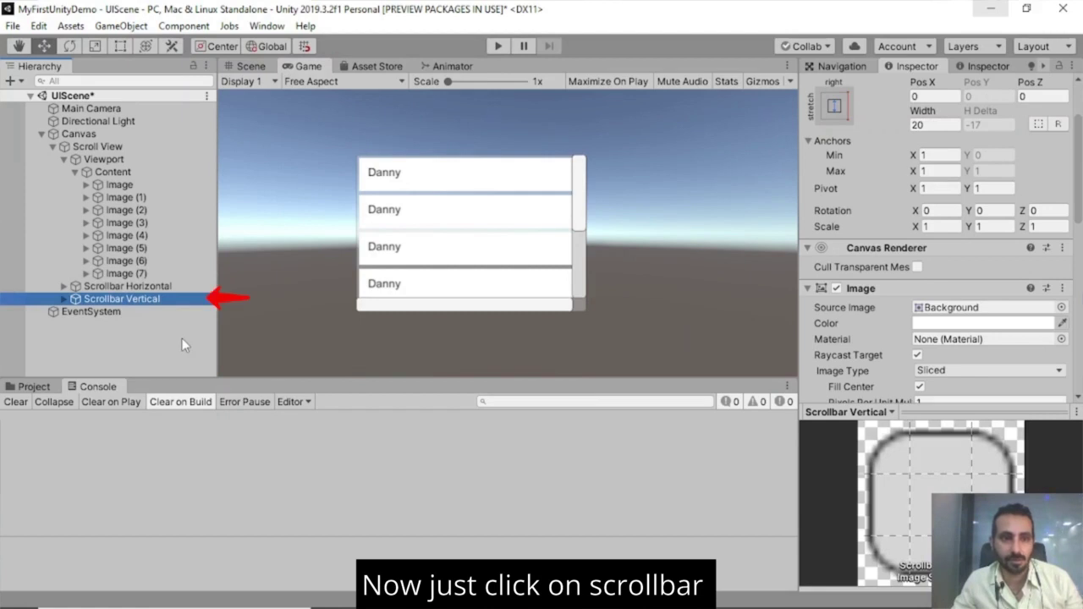
pyautogui.click(930, 126)
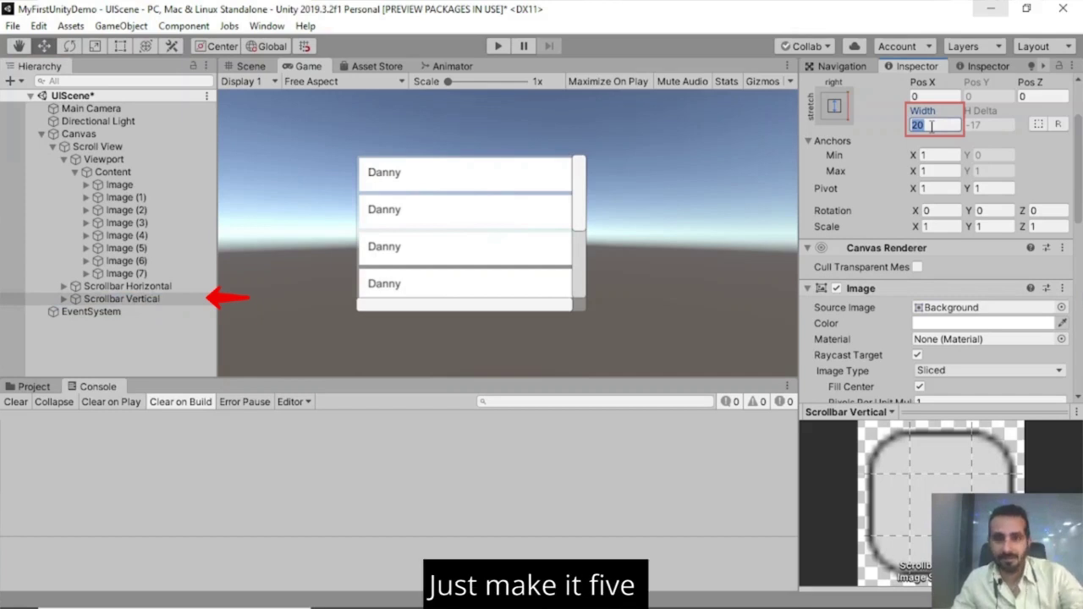
pyautogui.click(127, 286)
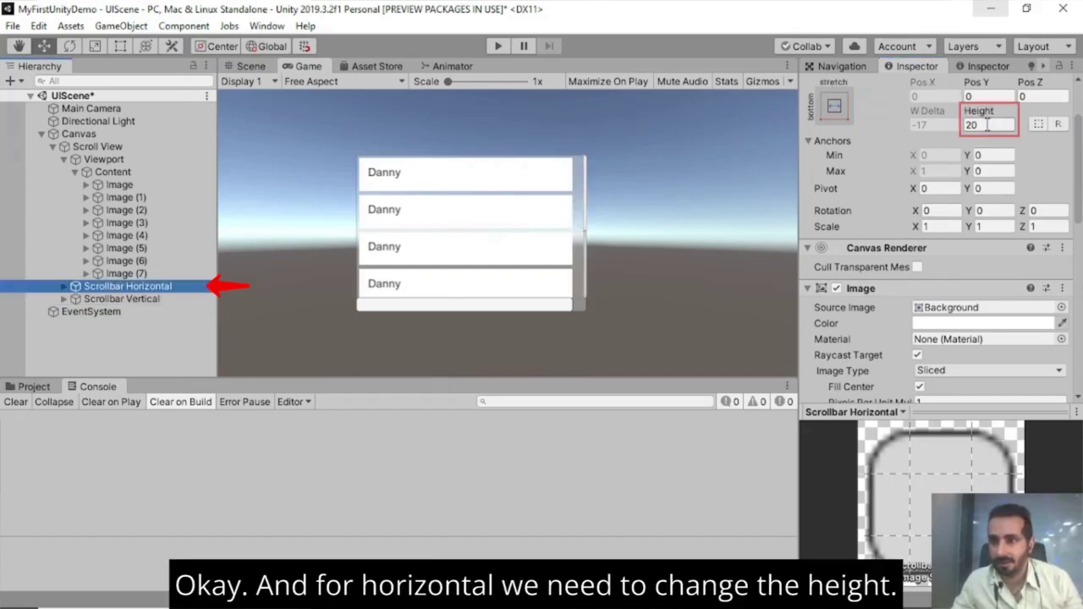
pyautogui.click(987, 124)
pyautogui.write('0')
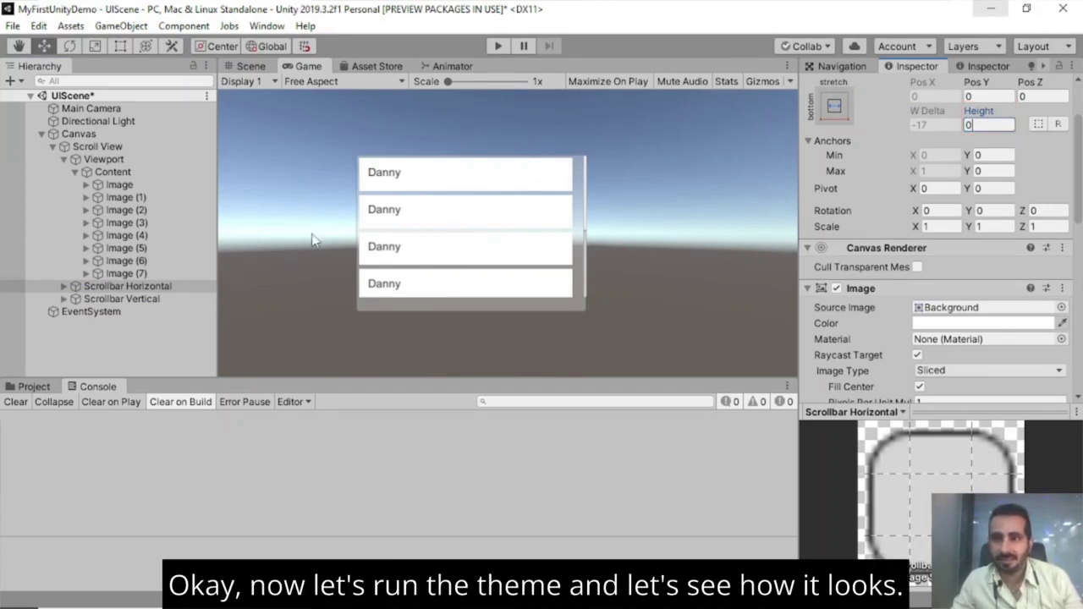
# - Enter Play mode and scroll the Danny rows down in the Game view
pyautogui.click(497, 47)
pyautogui.scroll(-2, 555, 251)
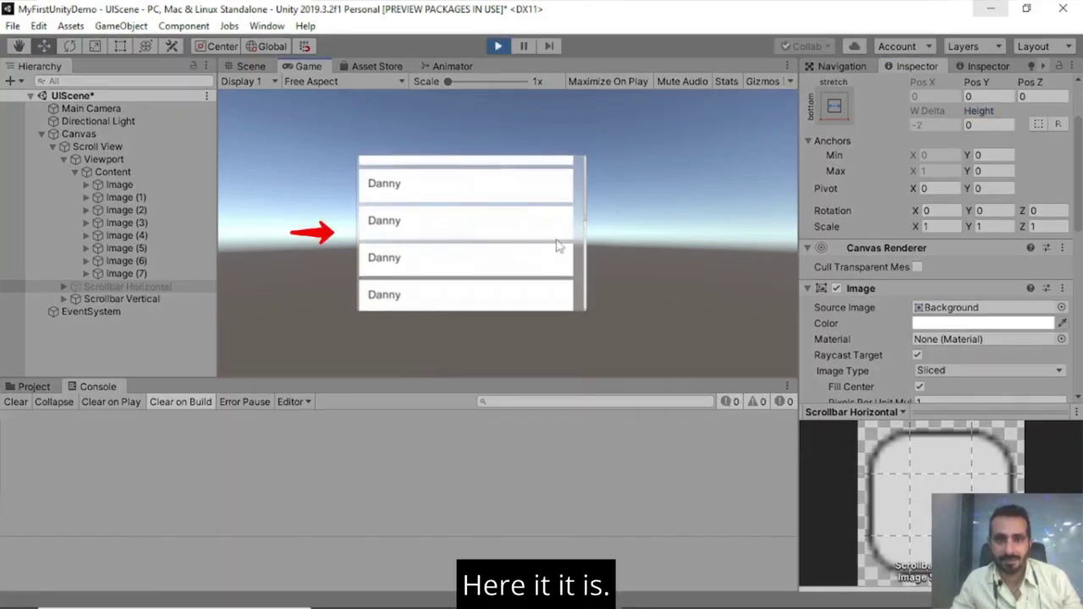
pyautogui.scroll(-2, 558, 203)
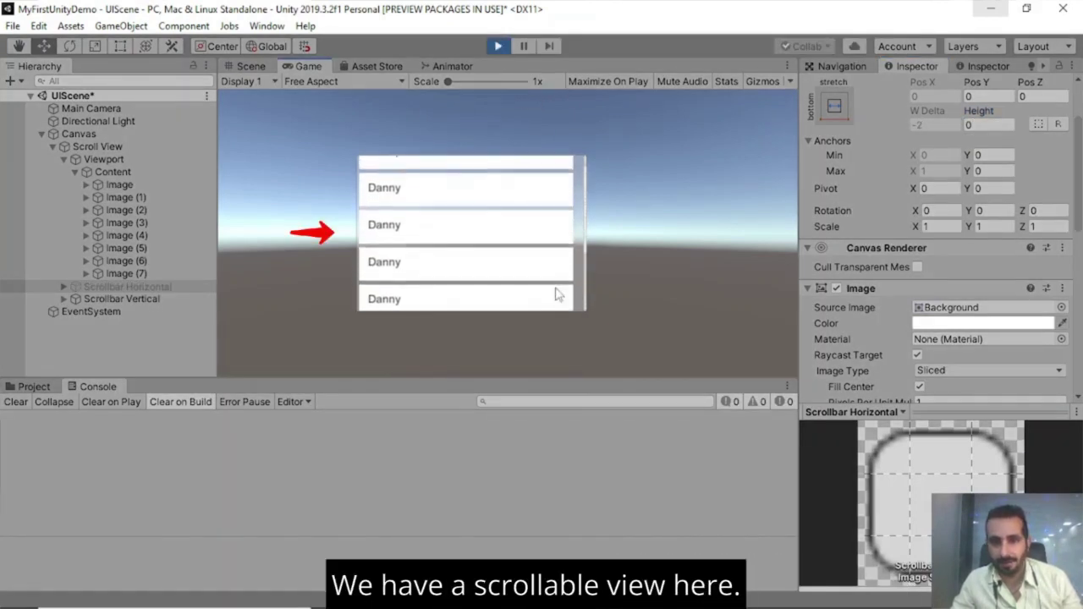
pyautogui.scroll(-2, 535, 205)
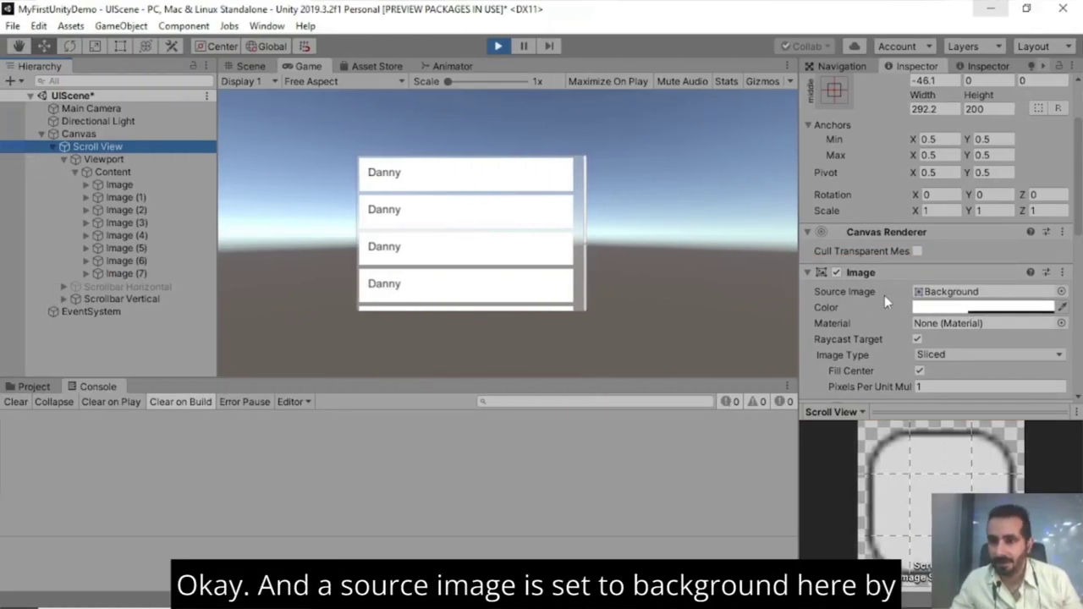
# - Set the Scroll View's background Image colour to the red E32E2E
pyautogui.click(956, 309)
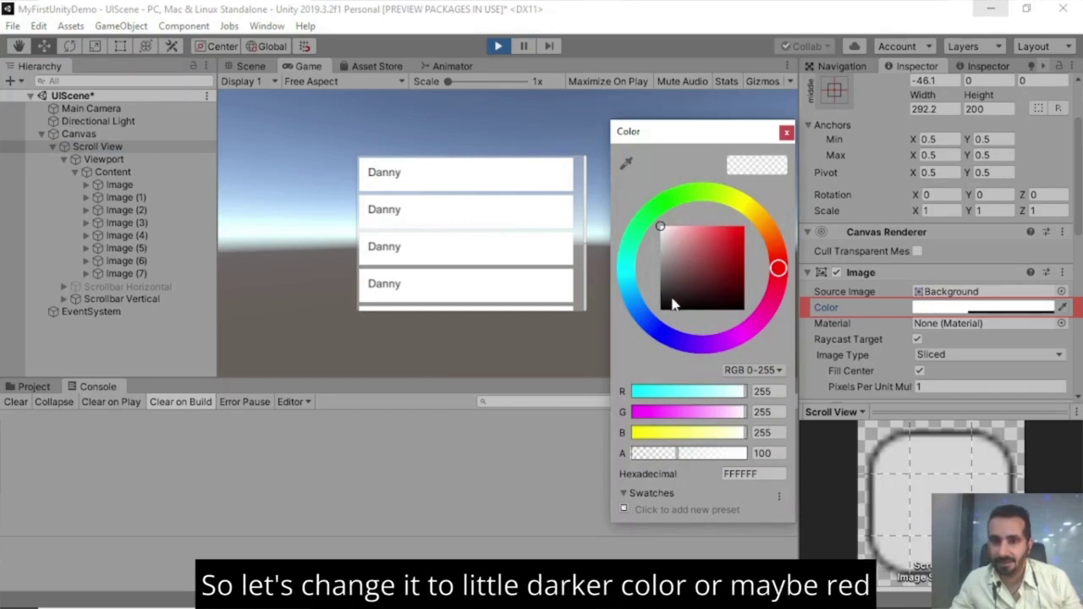
pyautogui.moveTo(664, 306); pyautogui.dragTo(729, 242)
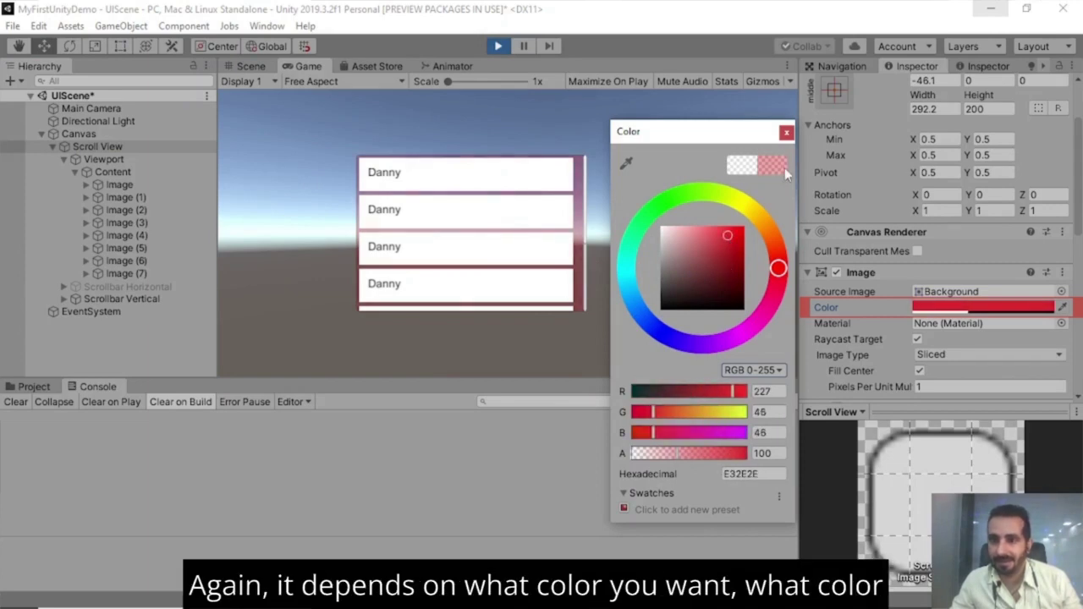
pyautogui.click(786, 132)
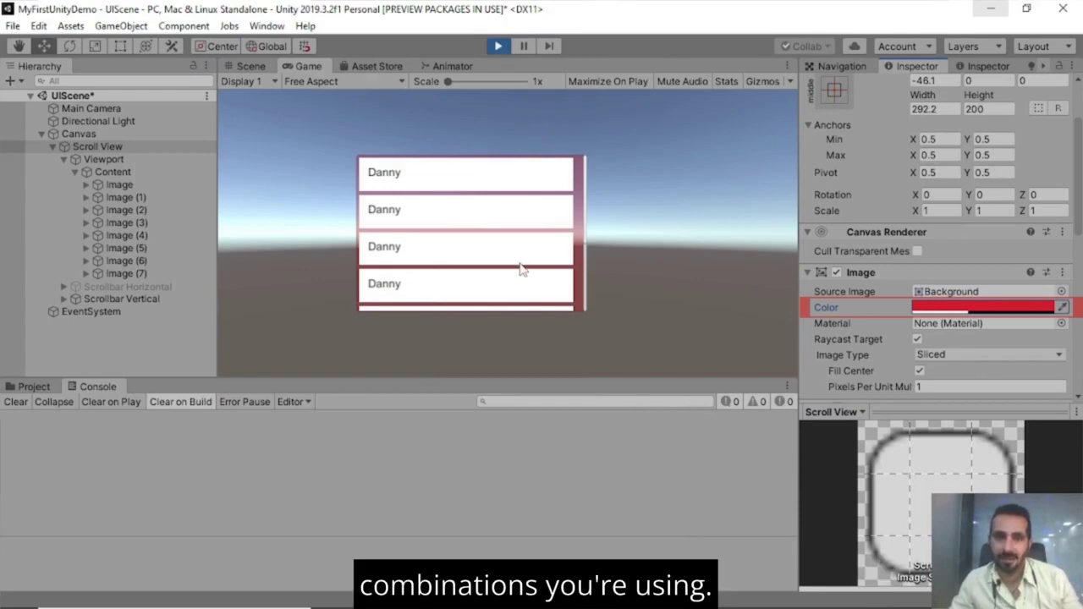
pyautogui.scroll(2, 522, 195)
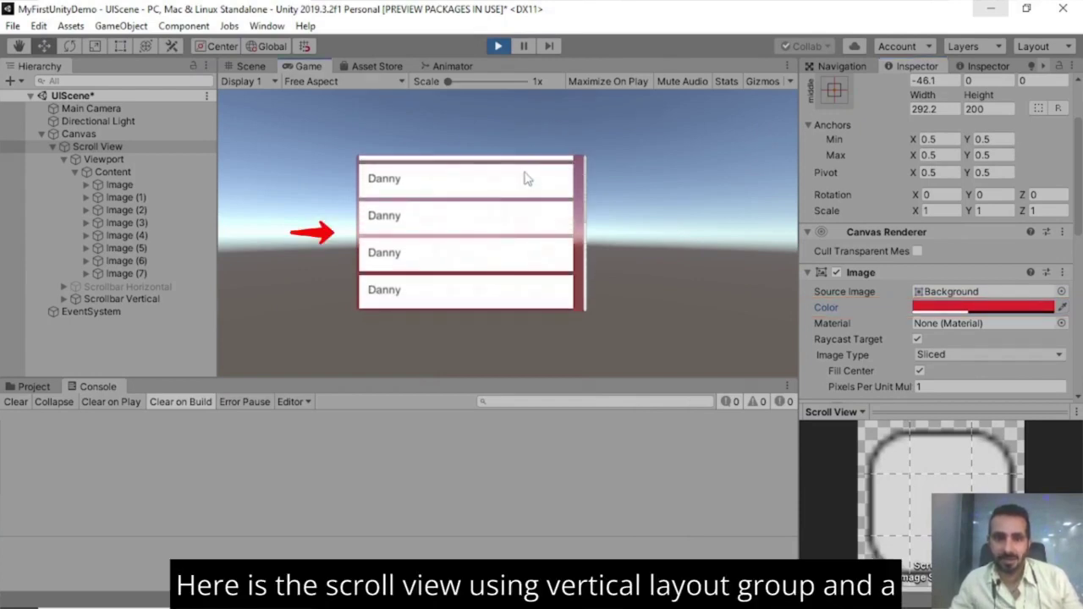
pyautogui.scroll(-2, 518, 211)
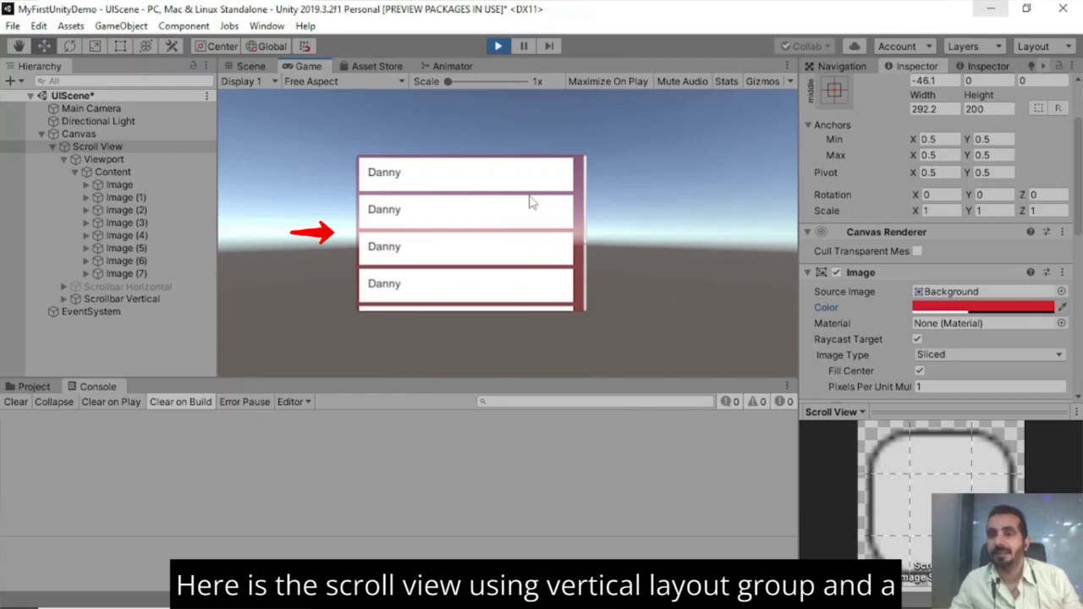